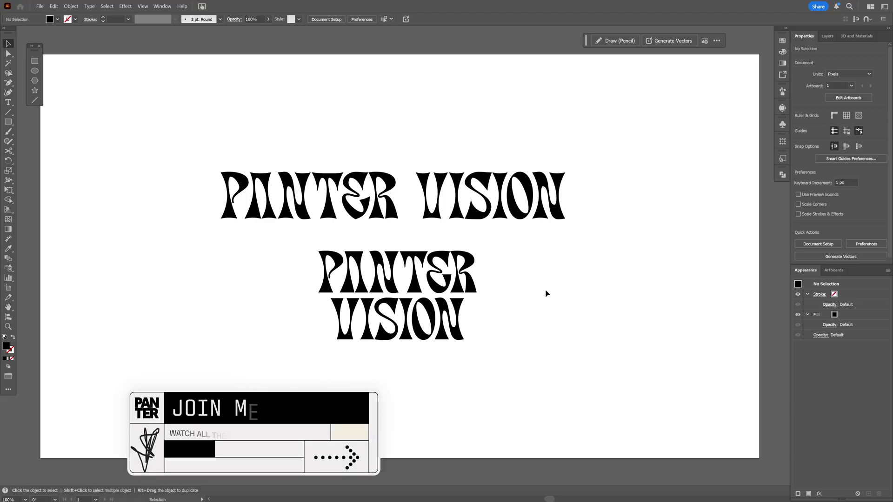
- Check the font of the top PINTER VISION line and look at the lower stacked lettering
left_click(502, 205)
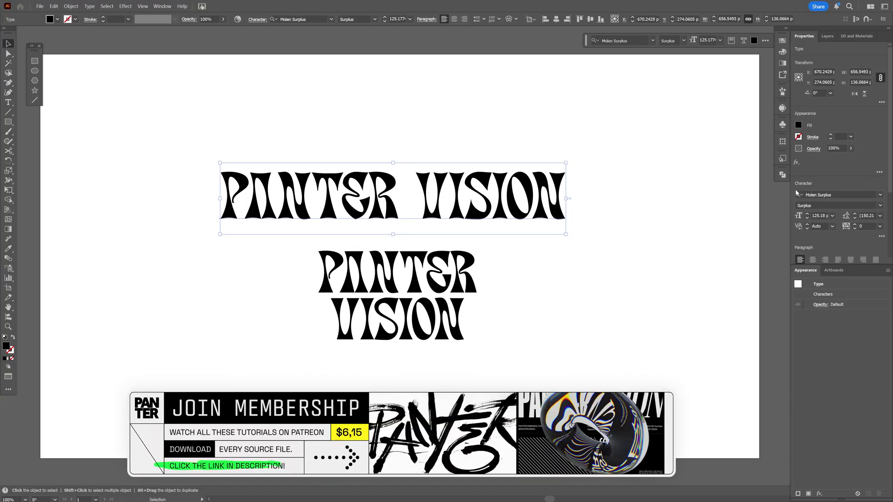
left_click(836, 194)
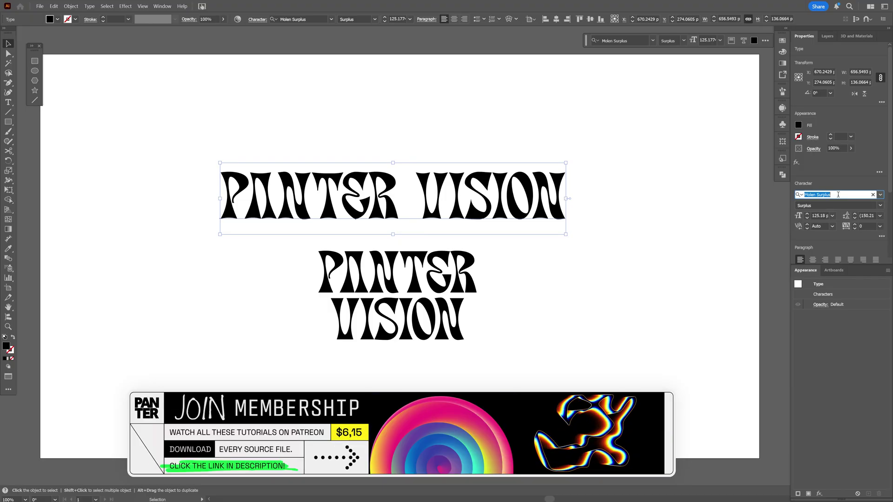
left_click(426, 272)
scroll(426, 273, "up", 2, "alt")
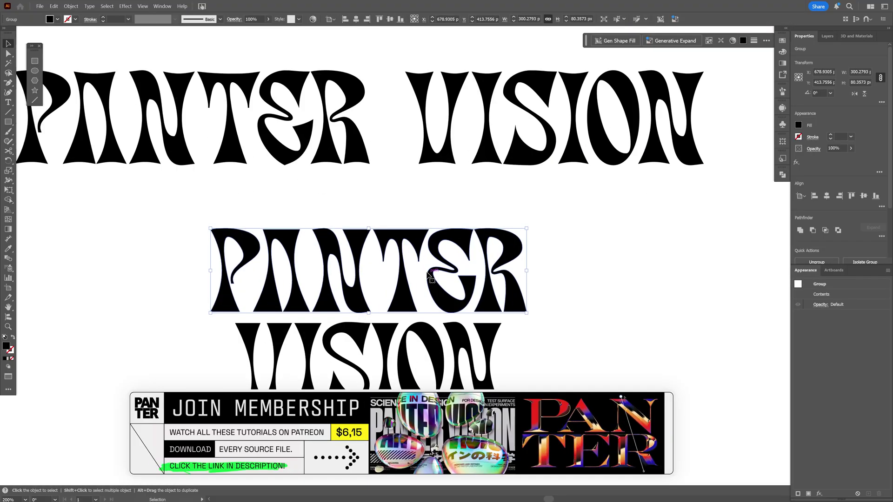
scroll(437, 268, "up", 2)
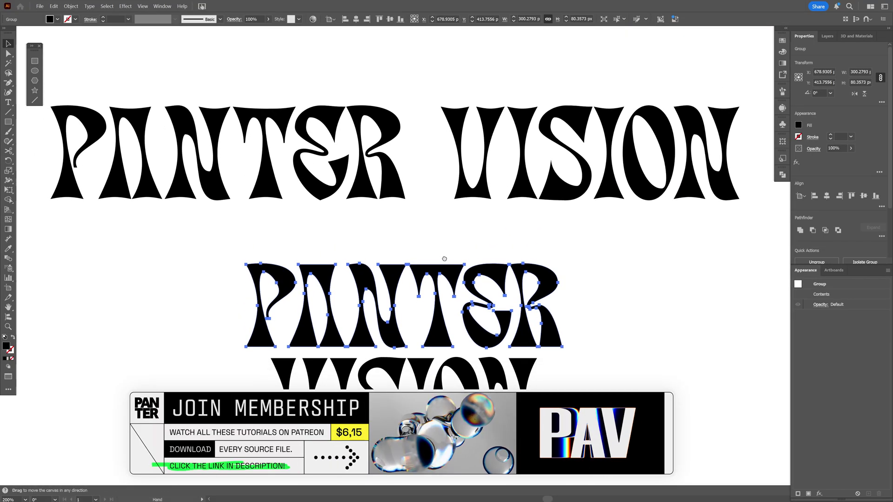
- Convert the top PINTER VISION line to outlines and ungroup it into separate words
left_click(390, 187)
right_click(390, 186)
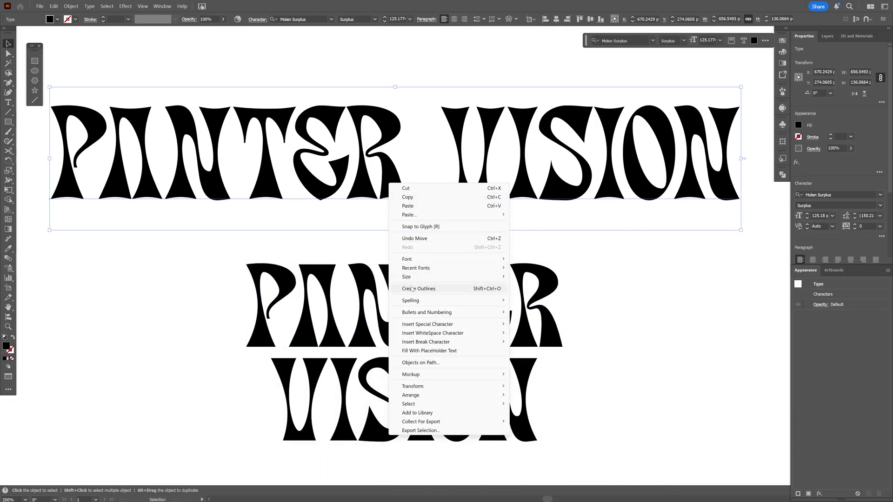
left_click(412, 289)
right_click(396, 178)
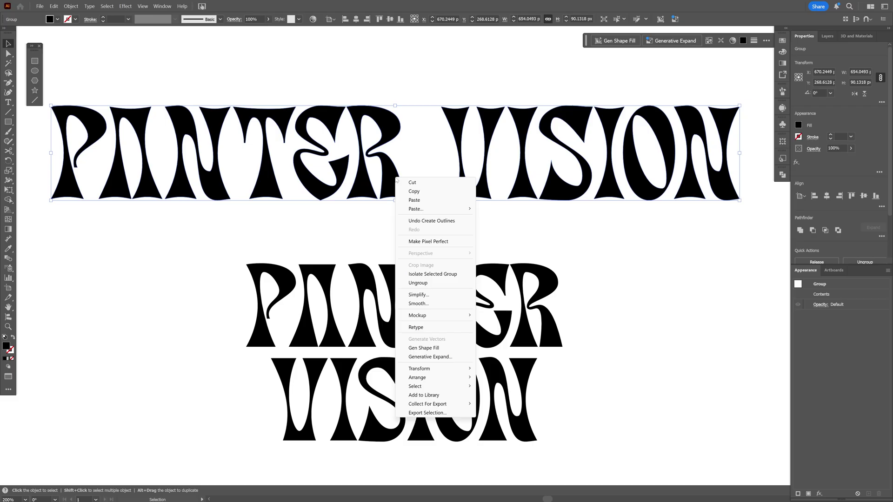
left_click(436, 229)
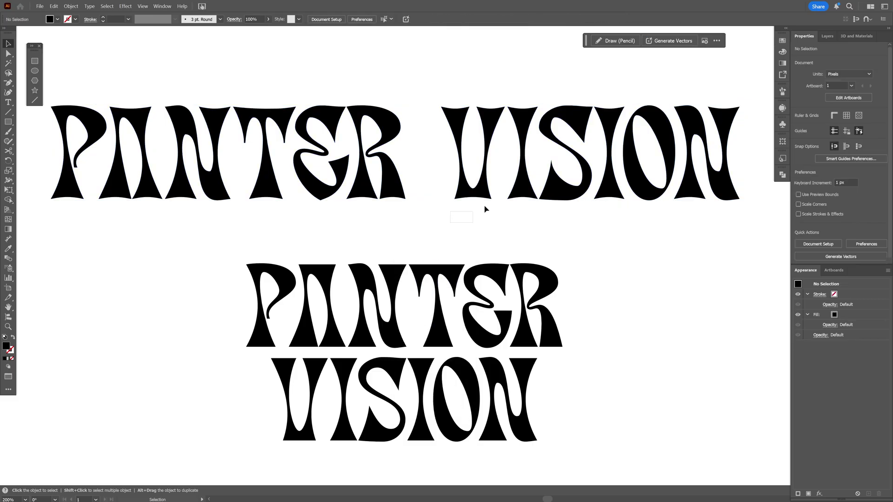
- Restack the outlined words with PINTER on top and VISION beneath it
left_click(710, 148)
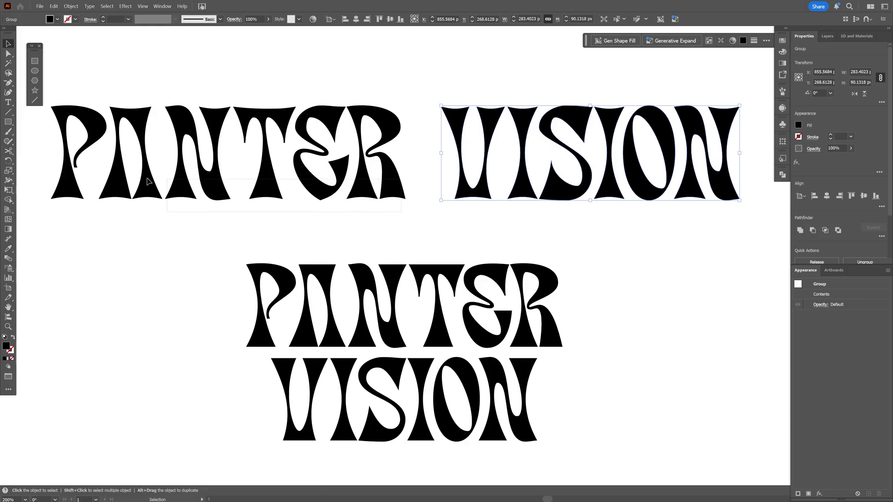
left_click(67, 140)
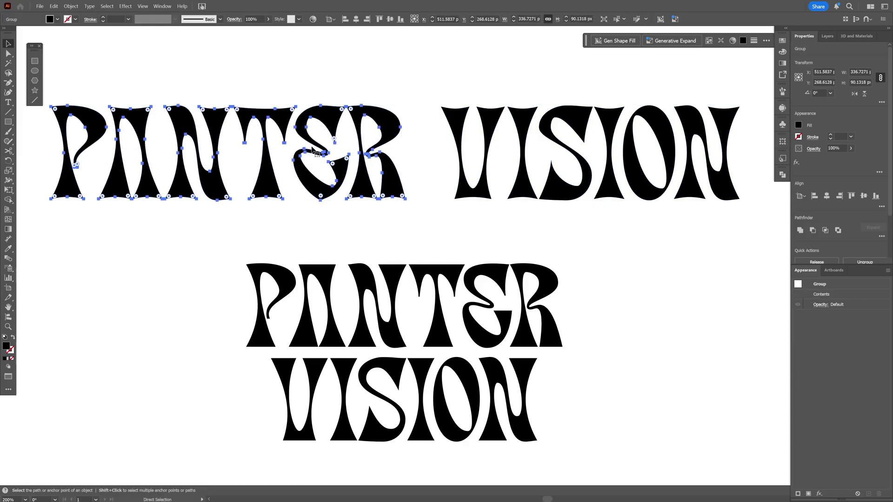
scroll(396, 157, "down", 1)
key("ctrl+minus")
left_click_drag(382, 191, 434, 117)
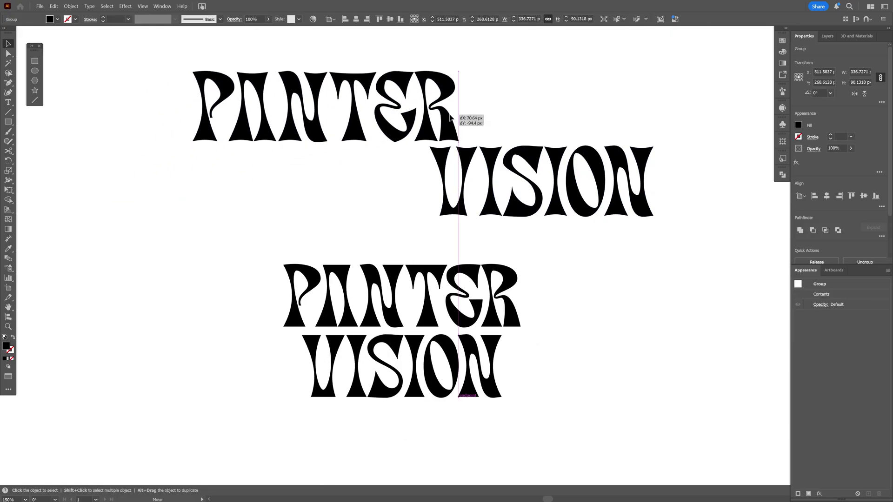
left_click_drag(503, 156, 374, 168)
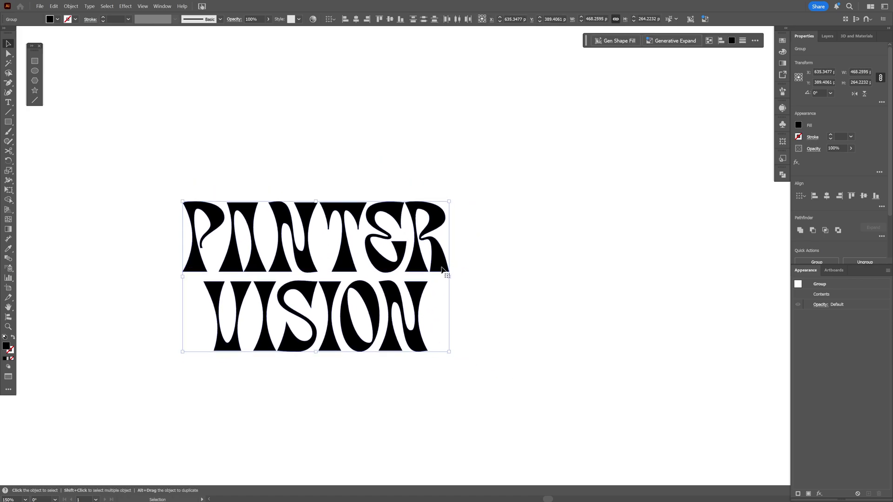
- Move the lettering stack left and set colours to a black fill with no stroke
left_click_drag(453, 256, 346, 254)
left_click(71, 82)
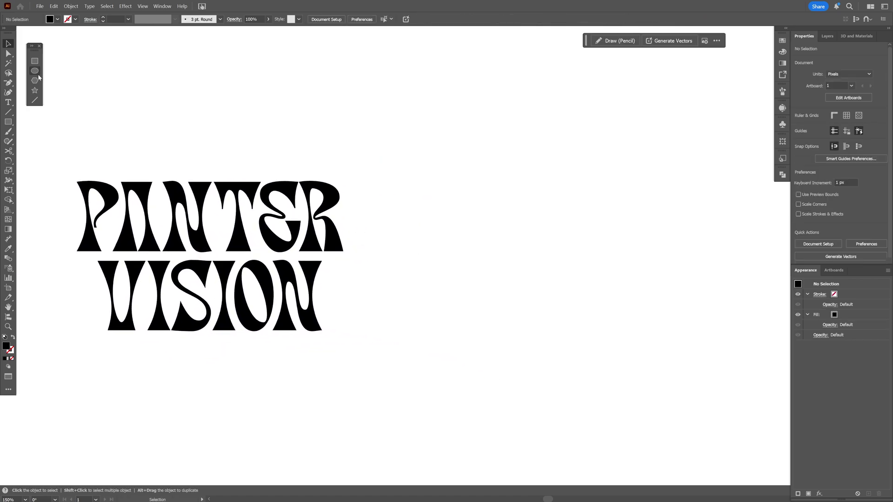
left_click(34, 71)
key("d")
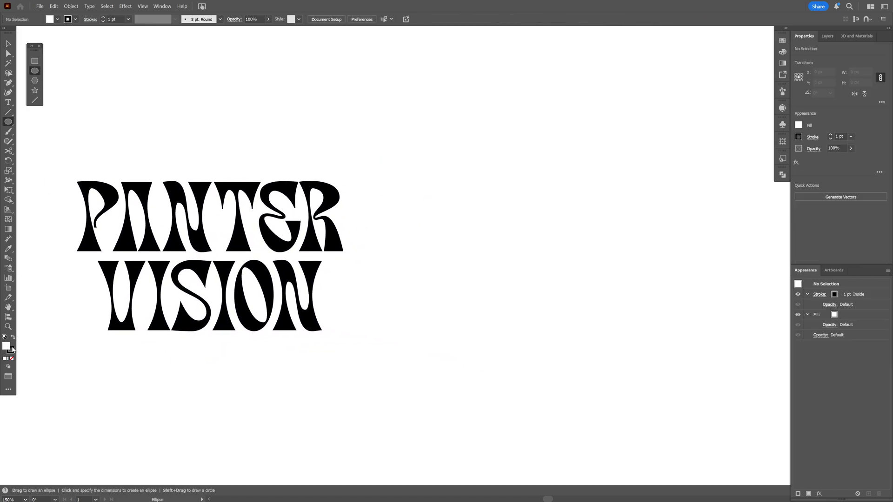
left_click(13, 337)
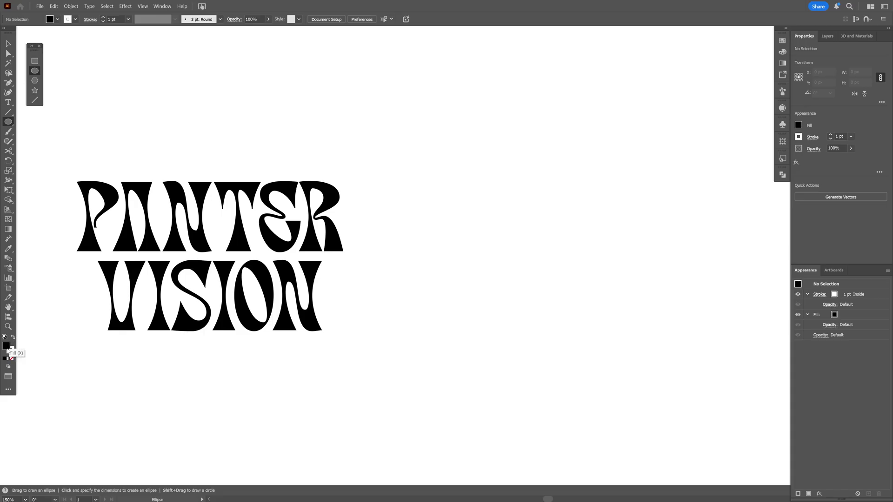
left_click(11, 355)
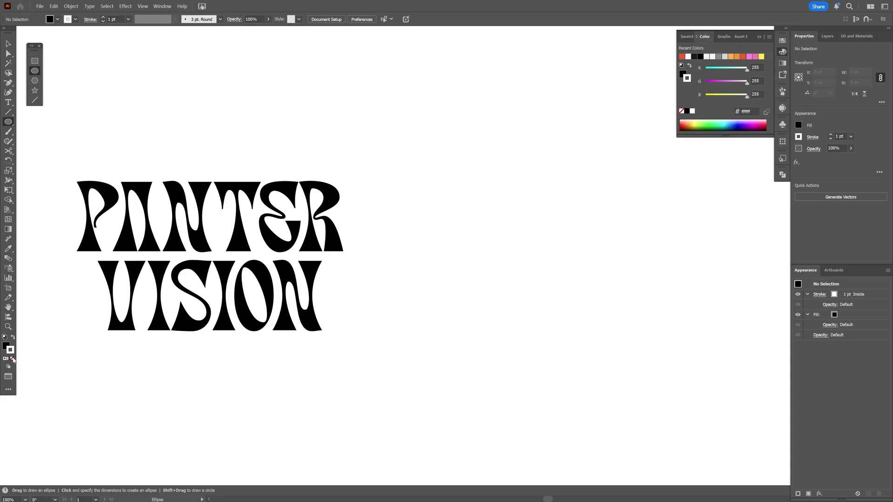
left_click(11, 358)
left_click(8, 347)
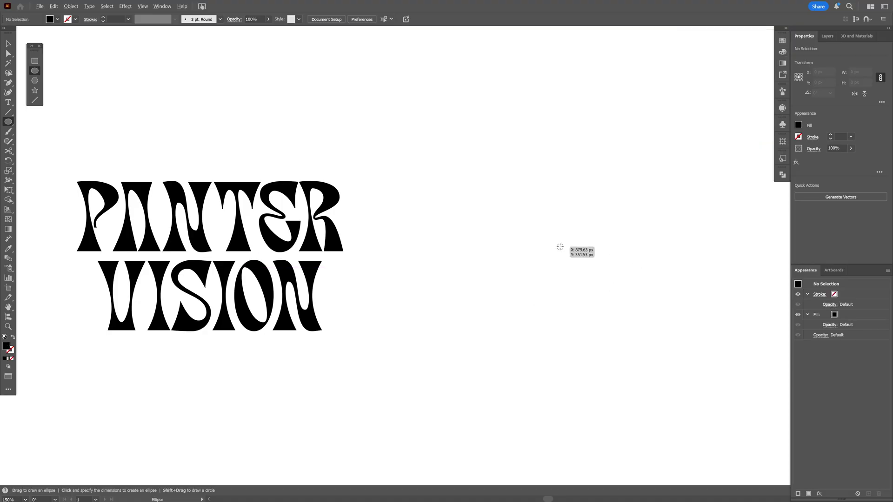
- Draw a circle about 314.5 px wide right of the lettering and knife-cut a wavy line through it
left_click_drag(548, 248, 671, 295)
left_click(12, 153)
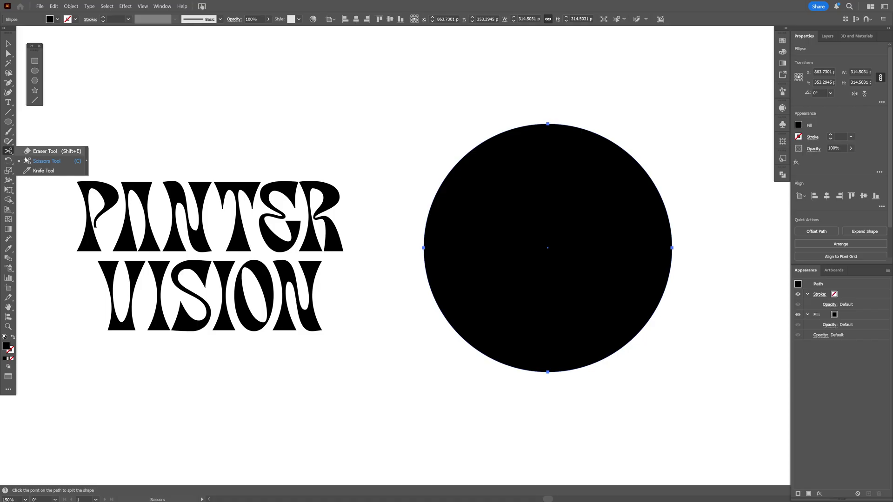
left_click(44, 170)
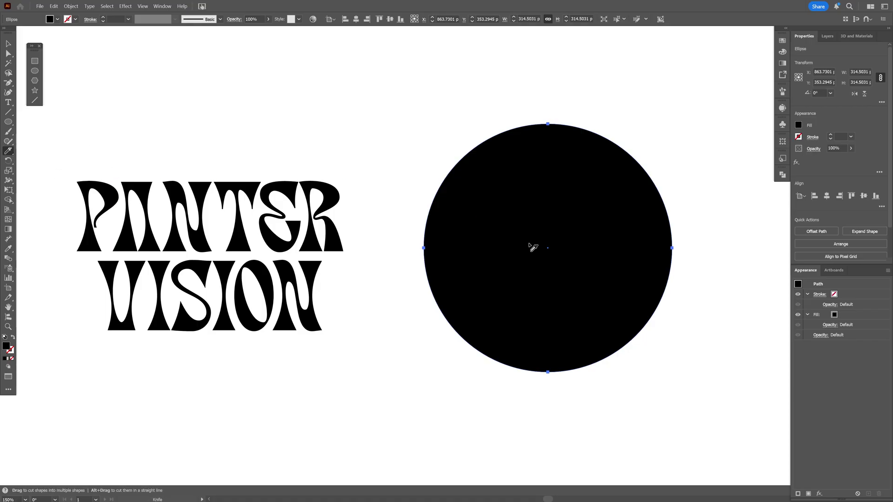
mouse_move(407, 249)
left_mouse_down()
mouse_move(475, 256)
mouse_move(609, 229)
mouse_move(690, 238)
left_mouse_up()
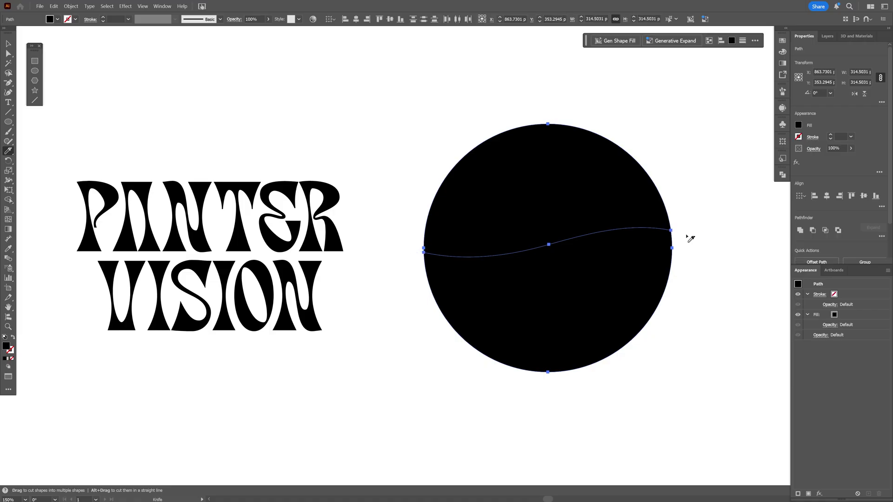
- Offset the cut circle by 5 px with mitred joins
key("v")
left_click(555, 186)
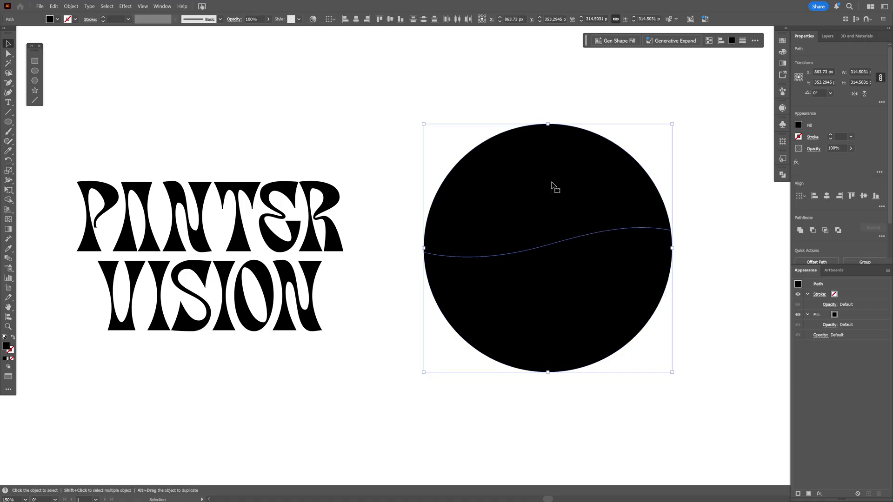
left_click(70, 6)
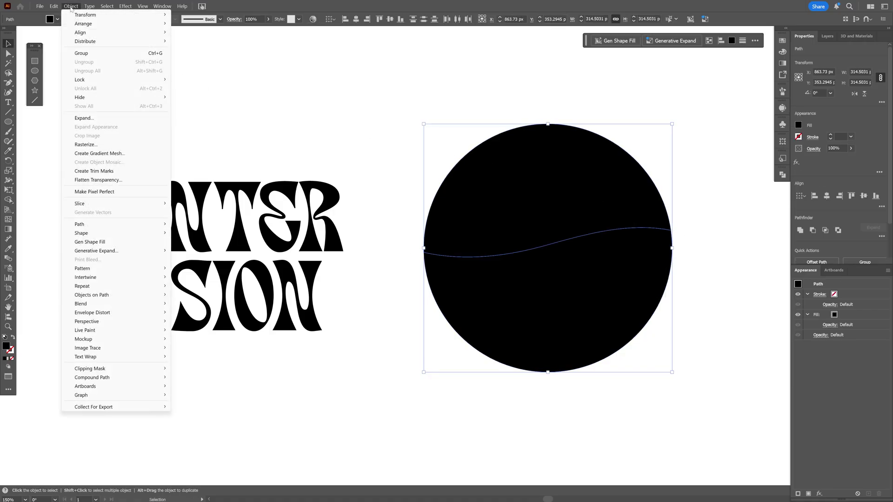
mouse_move(144, 227)
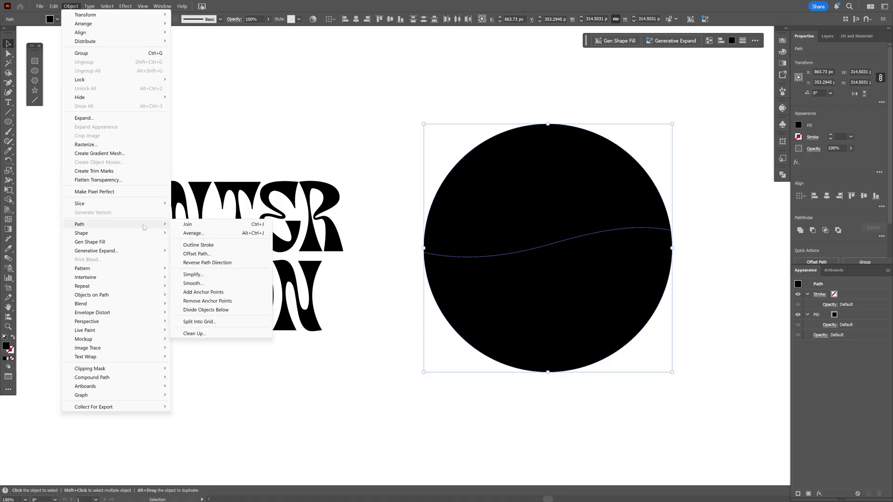
left_click(203, 254)
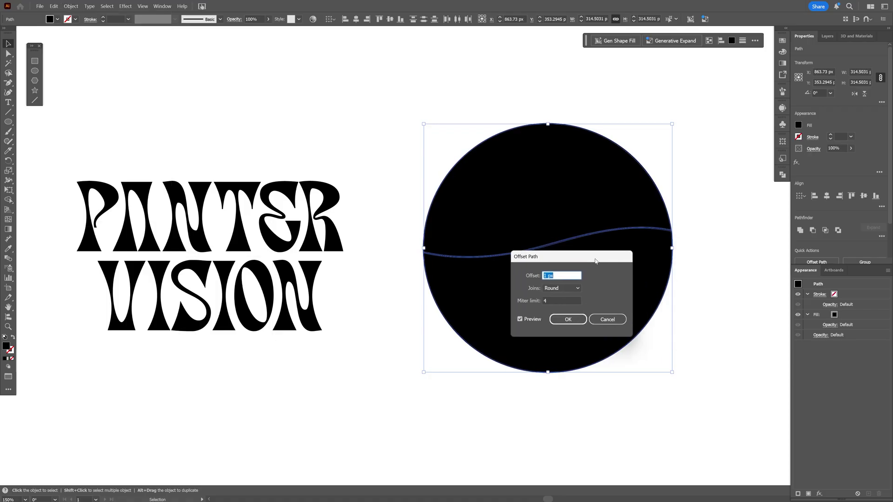
key("Up")
key("Up")
key("Up")
key("Up")
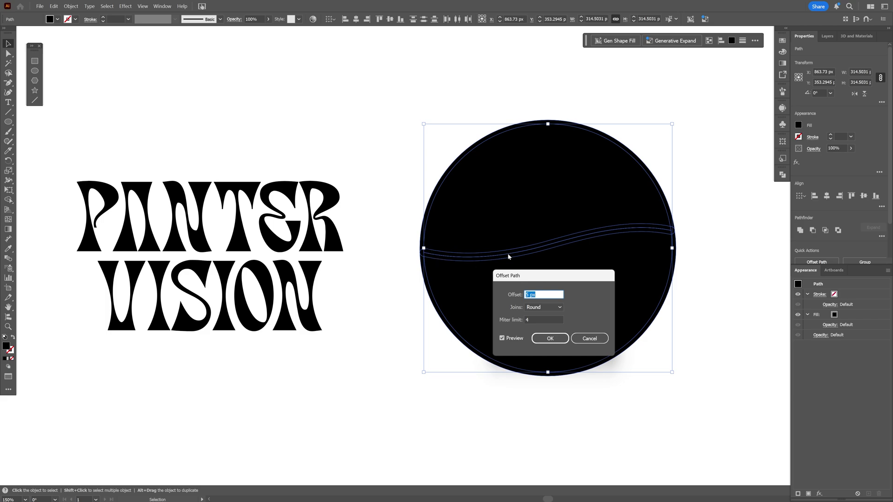
left_click(536, 308)
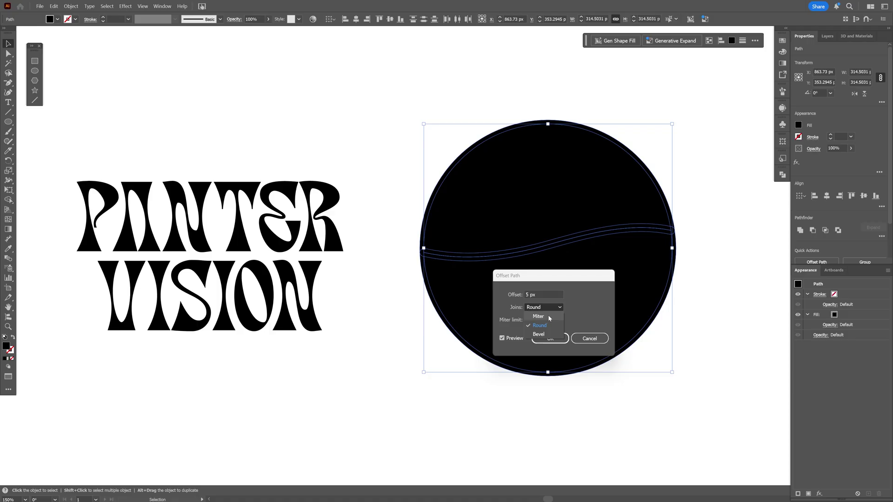
left_click(539, 316)
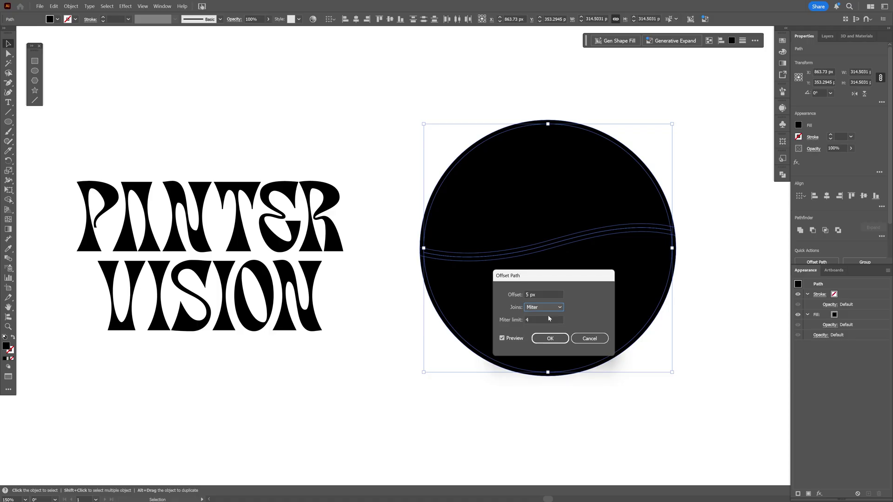
left_click(550, 339)
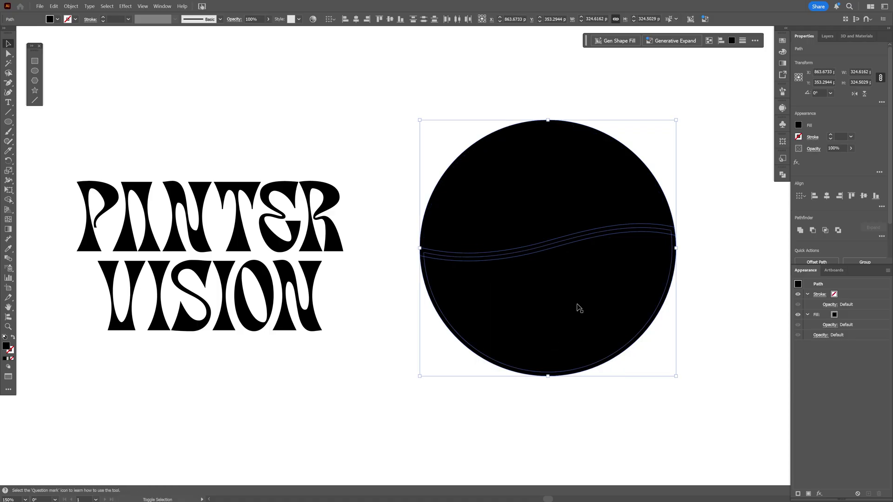
- Remove the wave band region with the Shape Builder, then test that the lower half separates
key("shift+m")
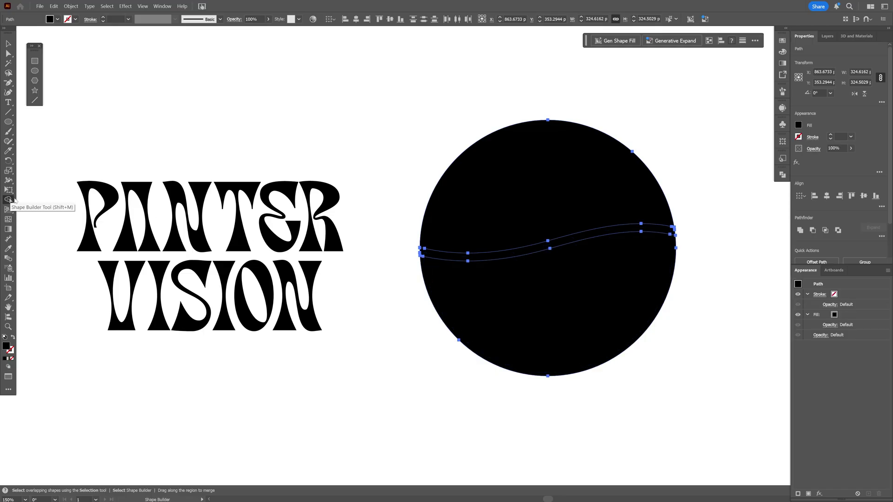
left_click(453, 260, "alt")
key("v")
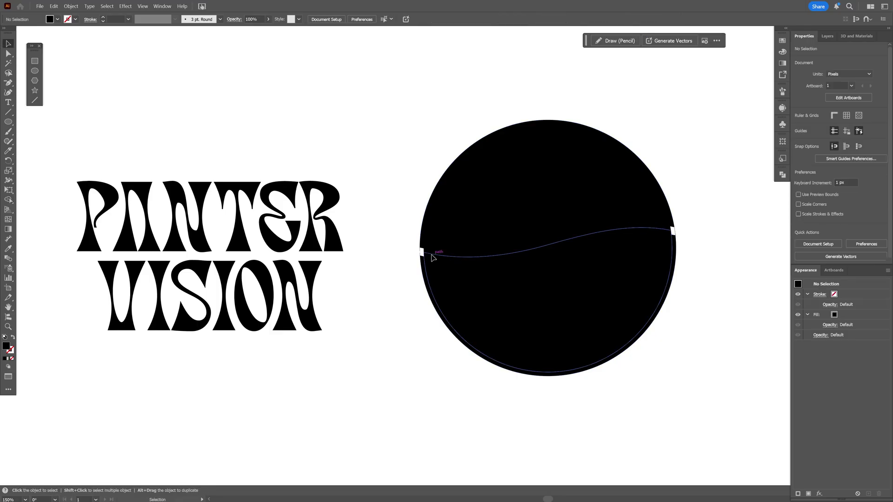
left_click_drag(432, 257, 378, 244)
key("ctrl+z")
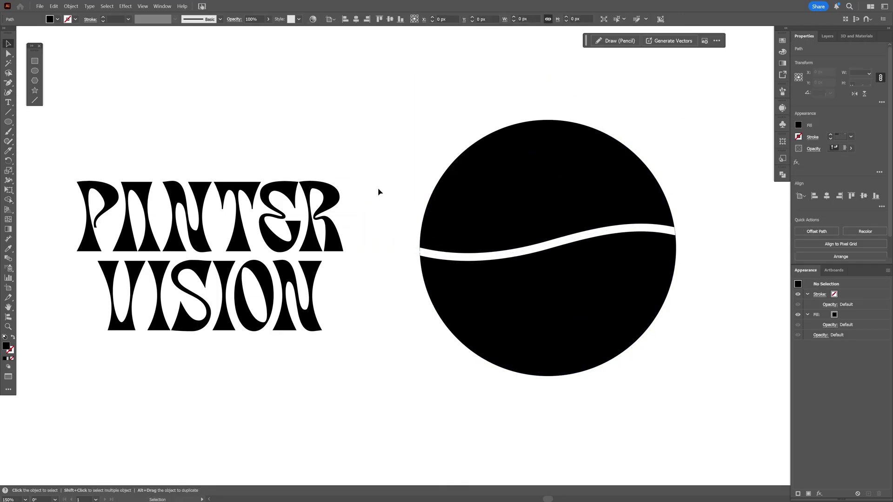
left_click(378, 191)
- Delete the thin leftover slivers in the wave gap and at the circle's right edge
scroll(371, 267, "up", 10)
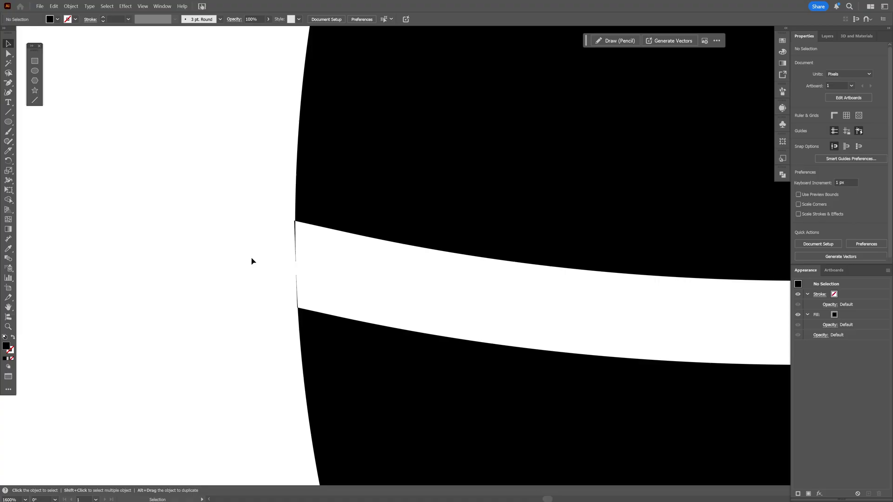
scroll(251, 261, "up", 1)
left_click_drag(253, 249, 371, 287)
key("Delete")
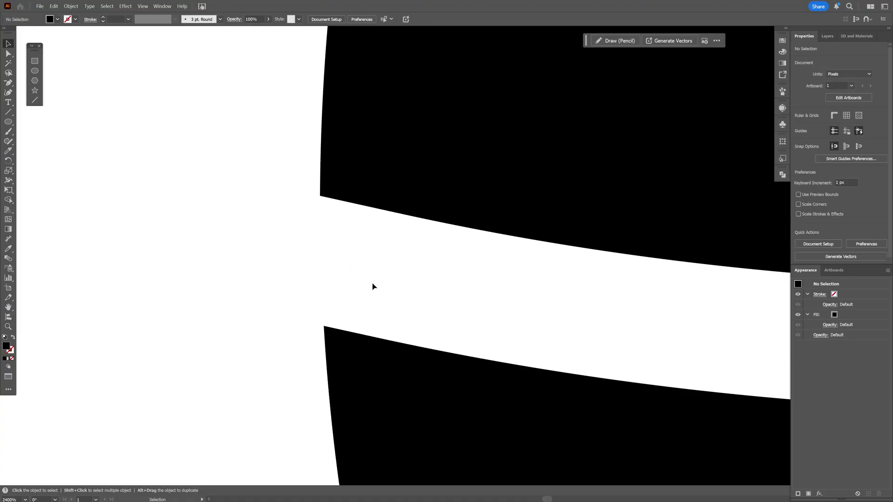
scroll(372, 286, "down", 3)
scroll(442, 289, "up", 3)
left_click_drag(497, 304, 445, 332)
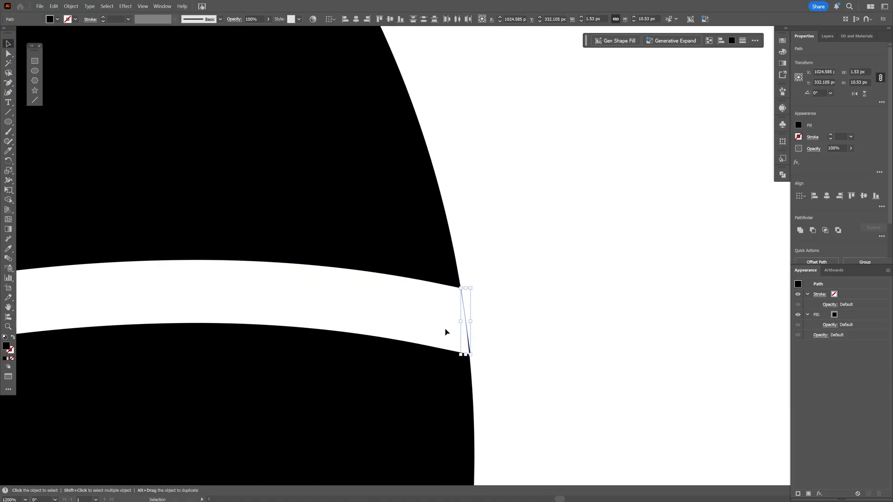
key("Delete")
scroll(445, 332, "down", 5)
- Select the circle's lower half, then the PINTER VISION text group
left_click(510, 341)
scroll(514, 333, "down", 1)
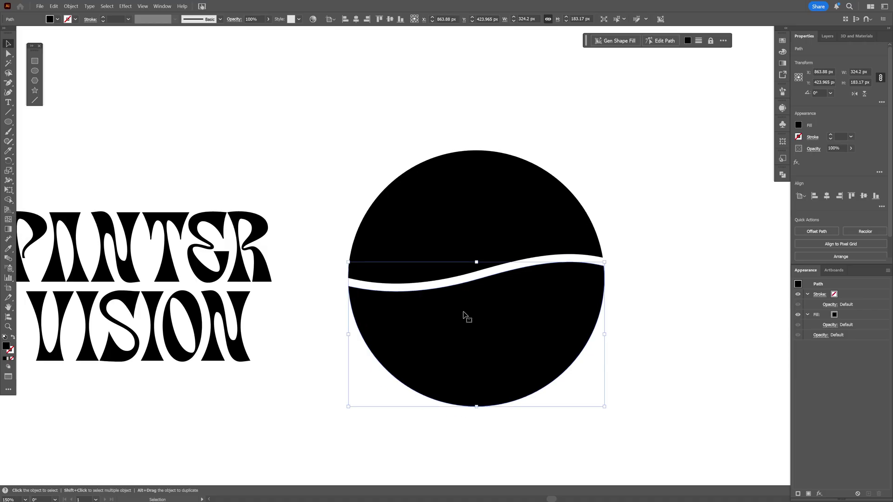
left_click_drag(303, 279, 273, 268)
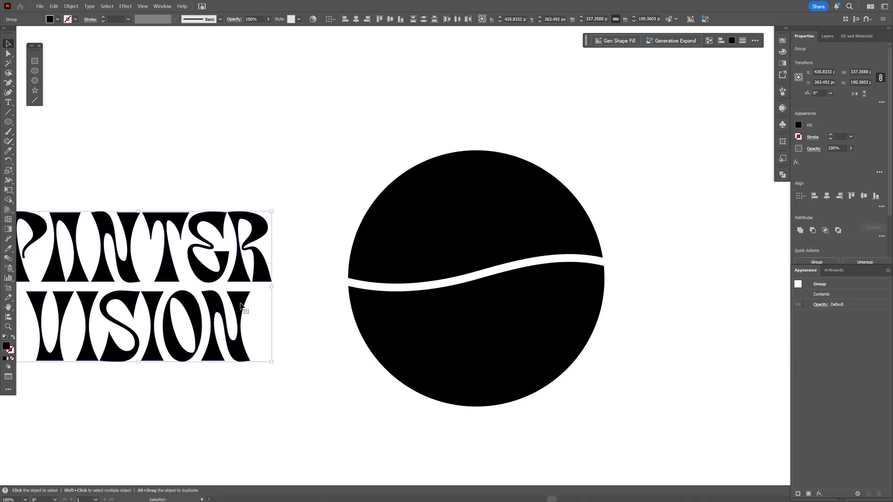
- Move the PINTER VISION text beside the circle and send it behind the circle
left_click_drag(241, 306, 296, 292)
right_click(315, 264)
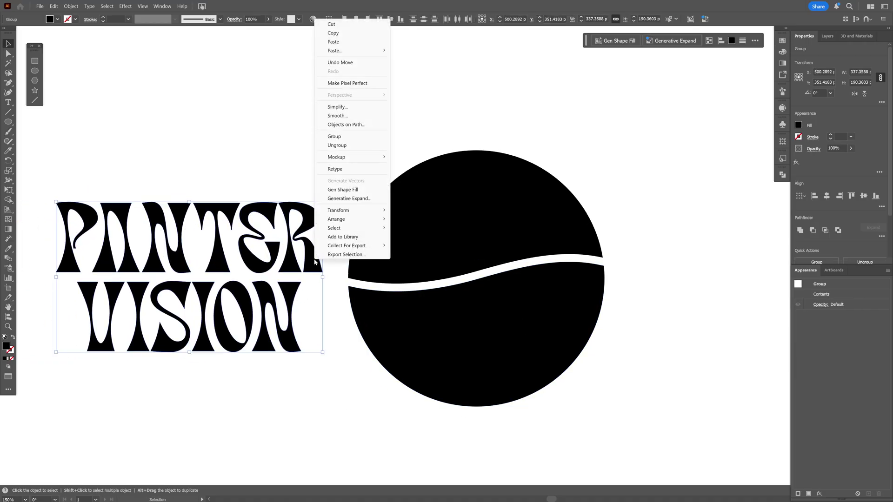
mouse_move(341, 221)
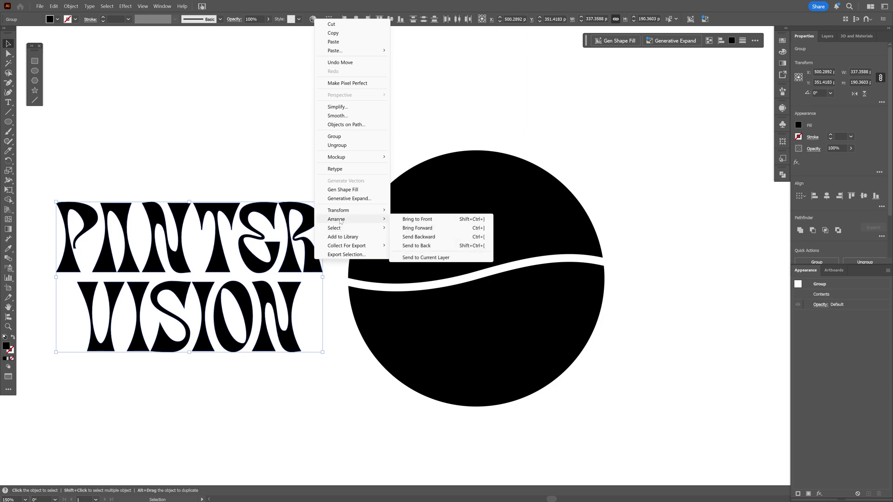
left_click(414, 246)
left_click(343, 191)
- Warp PINTER into the circle's upper half using Envelope Distort > Make with Top Object
left_click(312, 219)
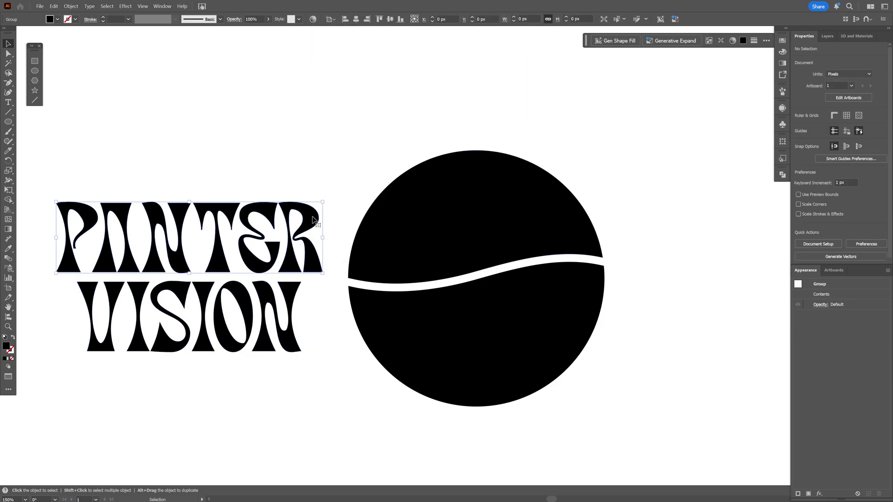
left_click(462, 231, "shift")
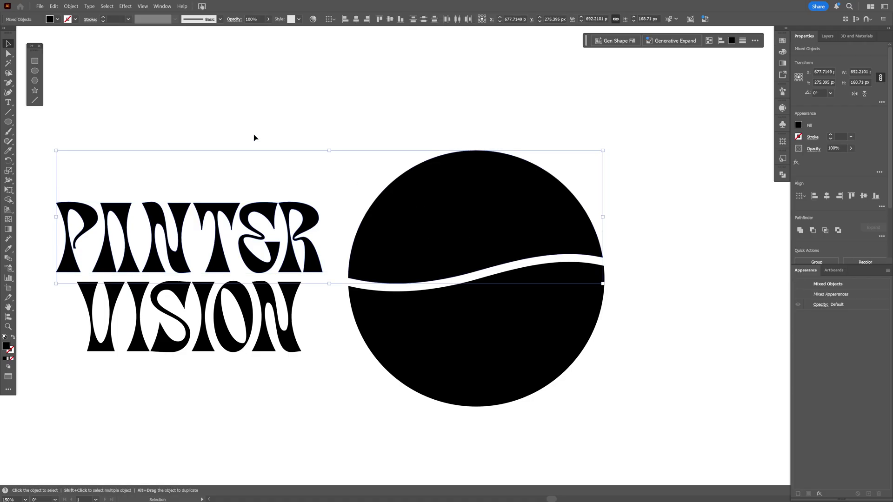
left_click(71, 7)
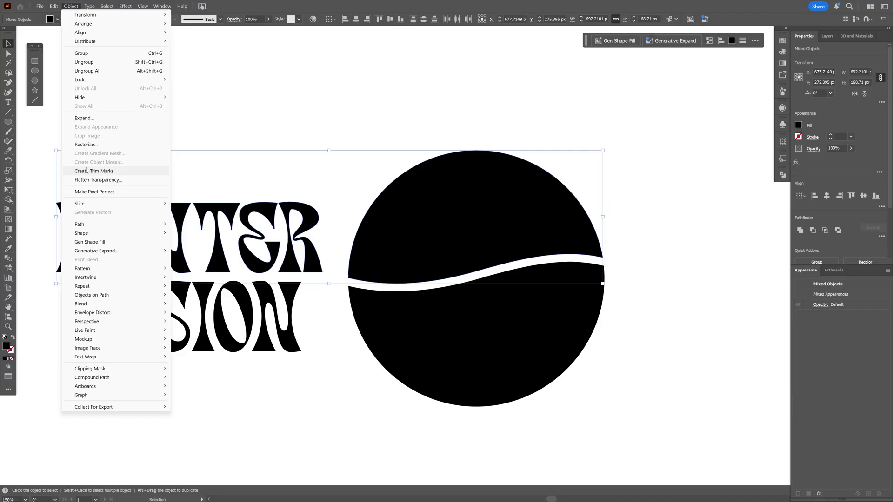
mouse_move(108, 318)
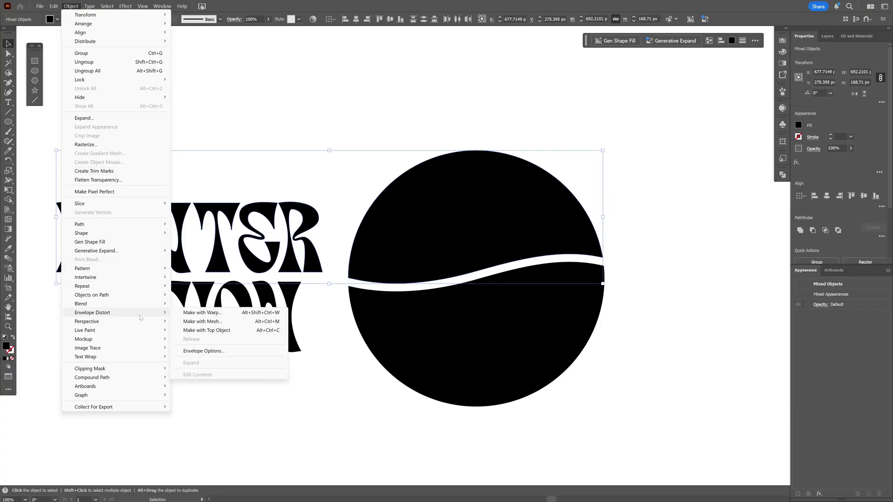
left_click(243, 331)
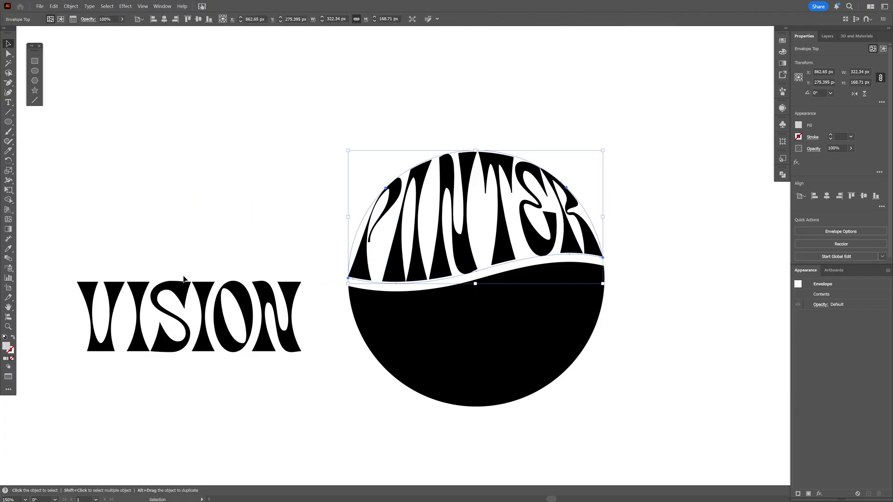
- Select the circle's lower half together with the word VISION
left_click(393, 331)
left_click(288, 344, "shift")
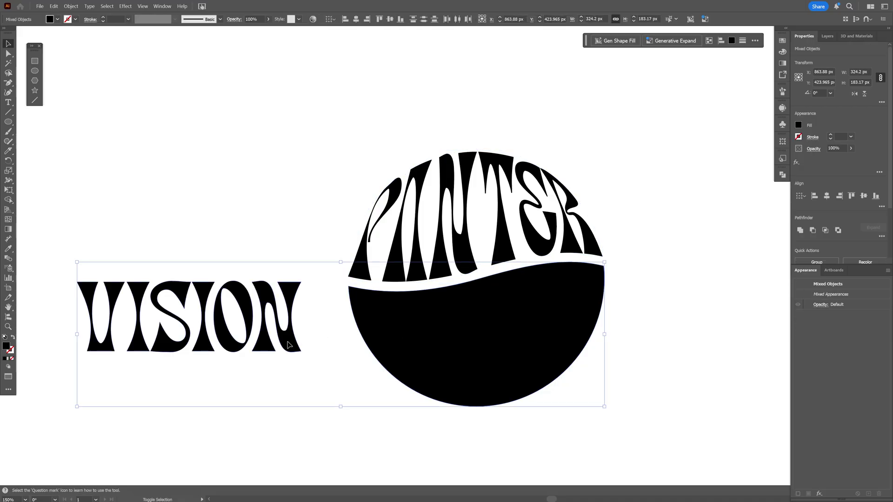
left_click(70, 6)
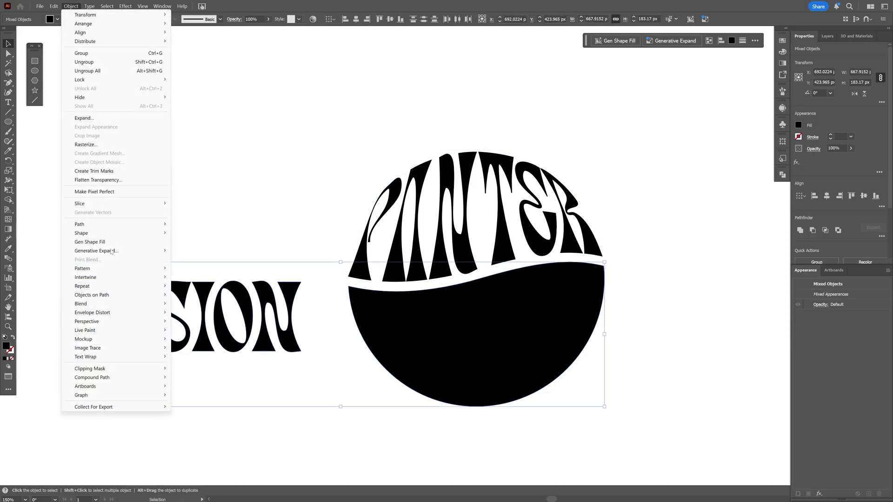
- Warp VISION into the circle's lower half with Make with Top Object
mouse_move(153, 312)
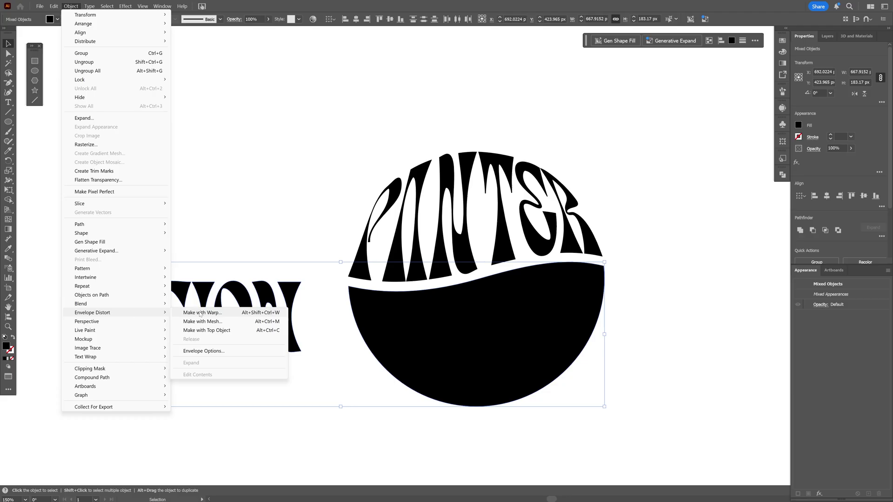
left_click(218, 331)
scroll(358, 303, "up", 4)
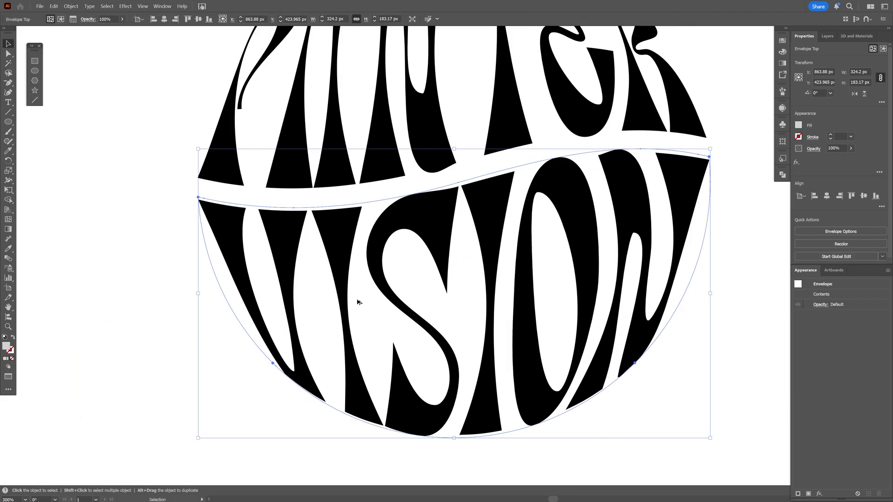
scroll(668, 321, "up", 2)
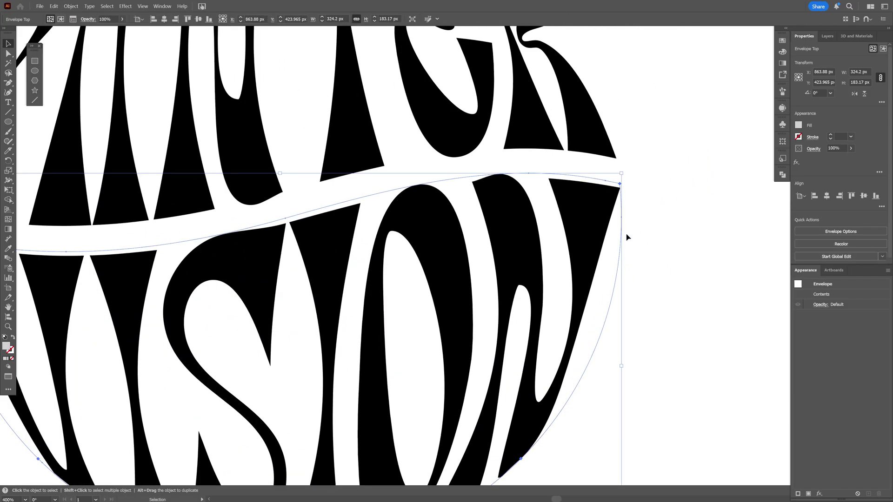
scroll(568, 371, "down", 4)
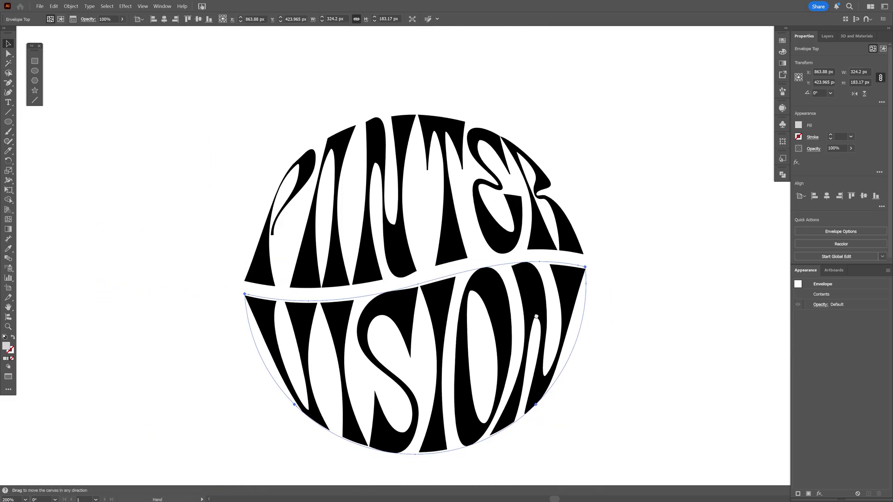
- Select both warped words and expand them into plain shapes
key("ctrl+a")
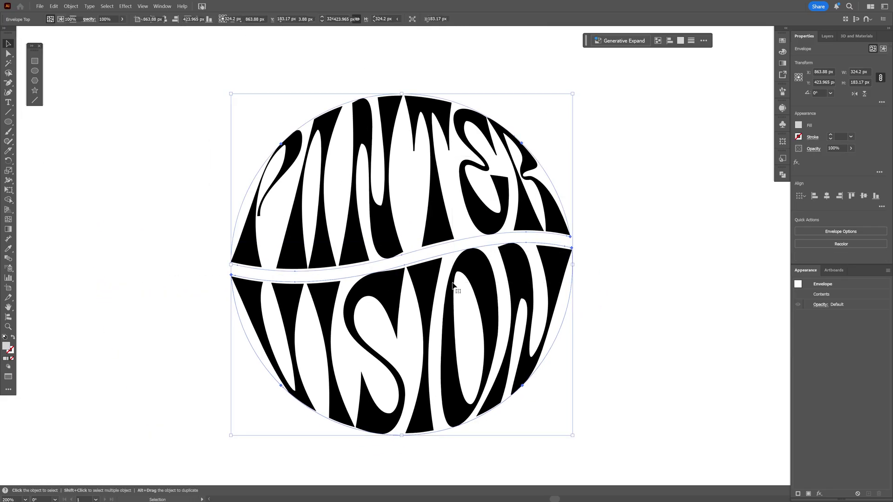
left_click(76, 9)
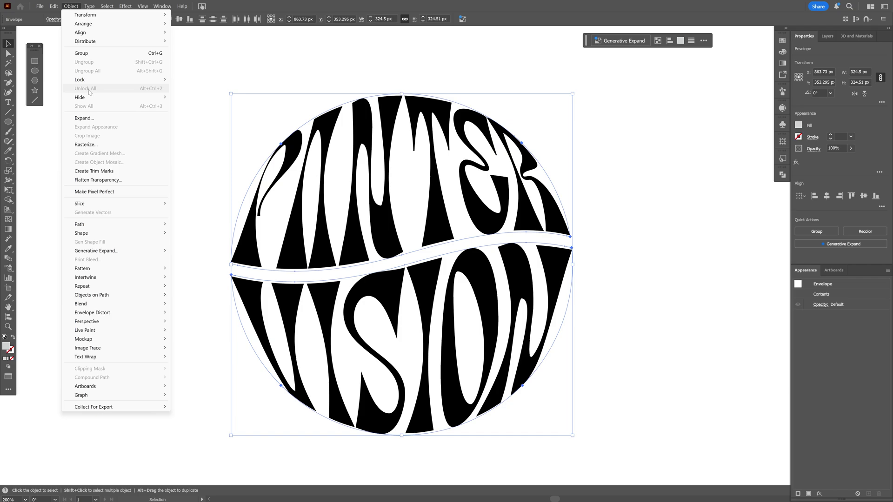
left_click(81, 119)
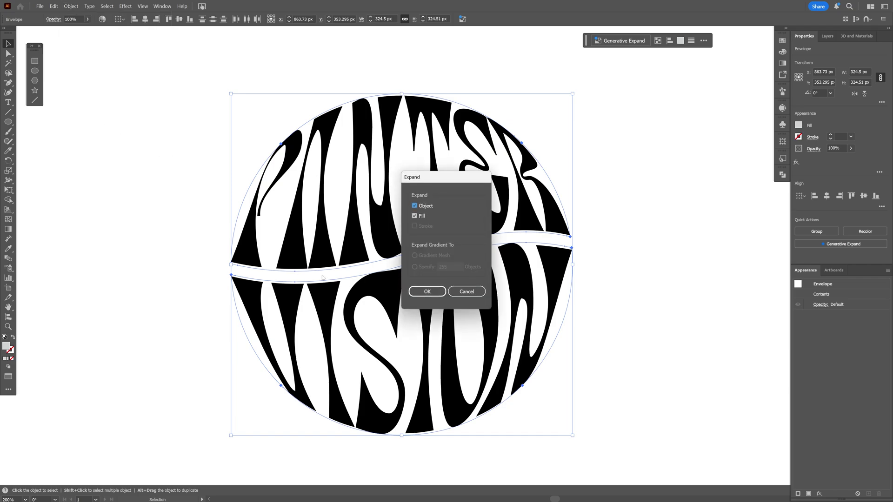
left_click(426, 291)
left_click(135, 74)
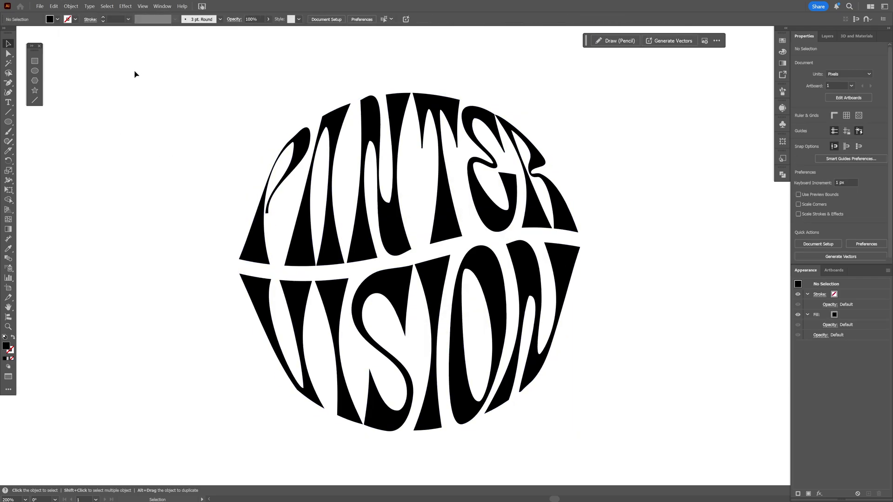
- Draw an unfilled, black-outlined guide circle sized to the lettering
left_click(34, 71)
left_click(13, 339)
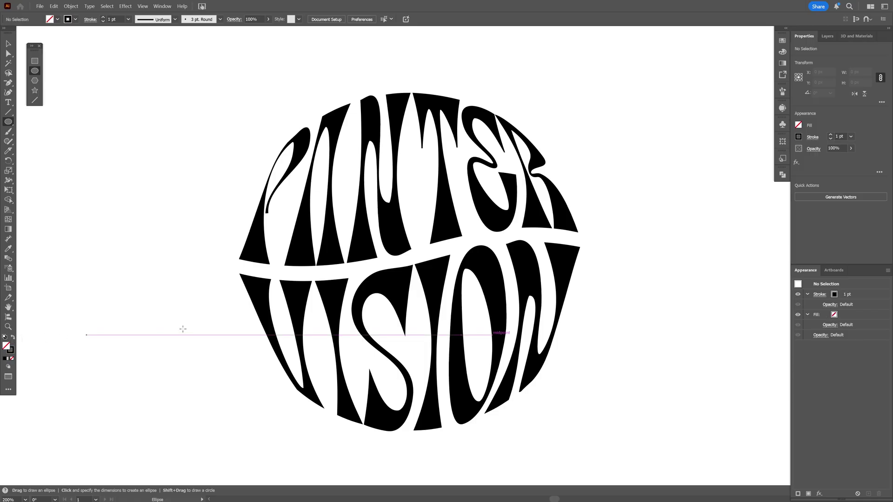
mouse_move(413, 255)
left_mouse_down()
mouse_move(589, 290)
mouse_move(575, 312)
left_mouse_up()
key("v")
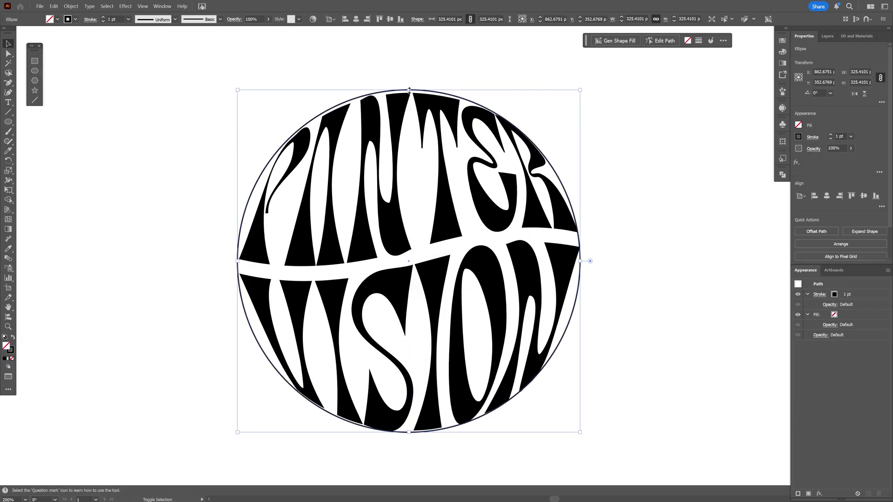
left_click_drag(409, 91, 410, 89)
- Bend the V's outer left edge with Direct Selection to follow the guide circle
left_click(8, 54)
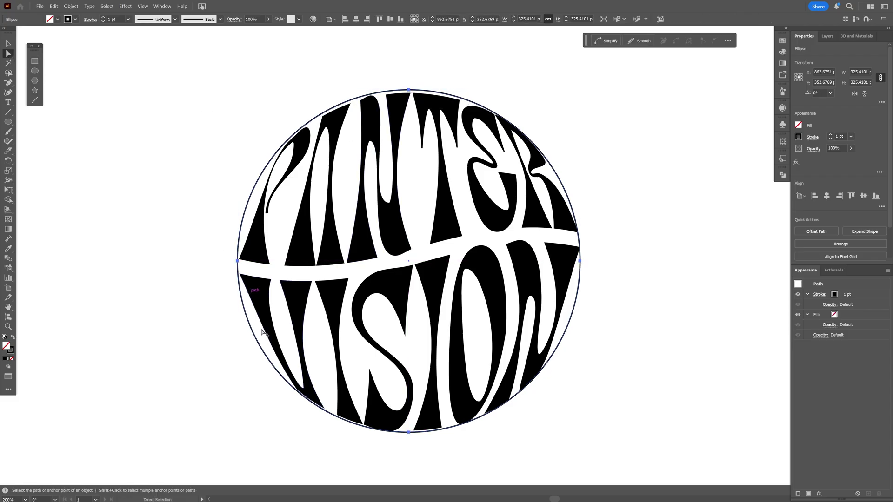
scroll(260, 344, "up", 4)
left_click(352, 252)
scroll(372, 294, "down", 2)
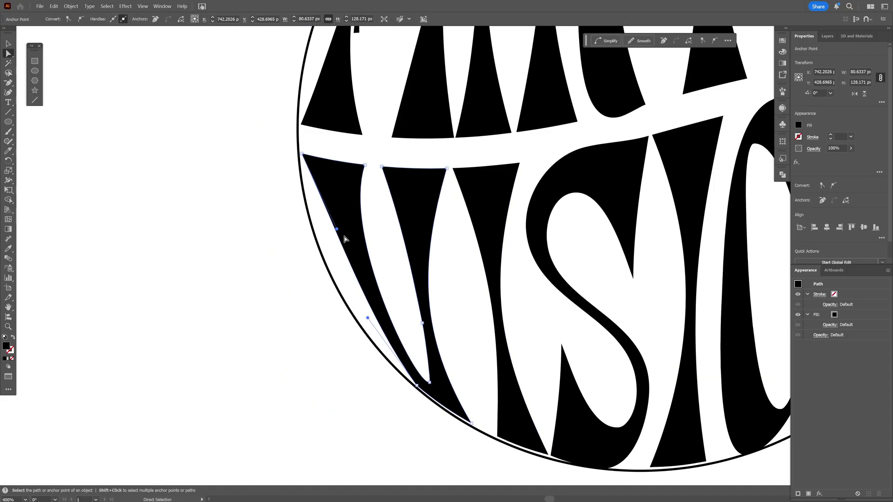
left_click_drag(337, 230, 316, 271)
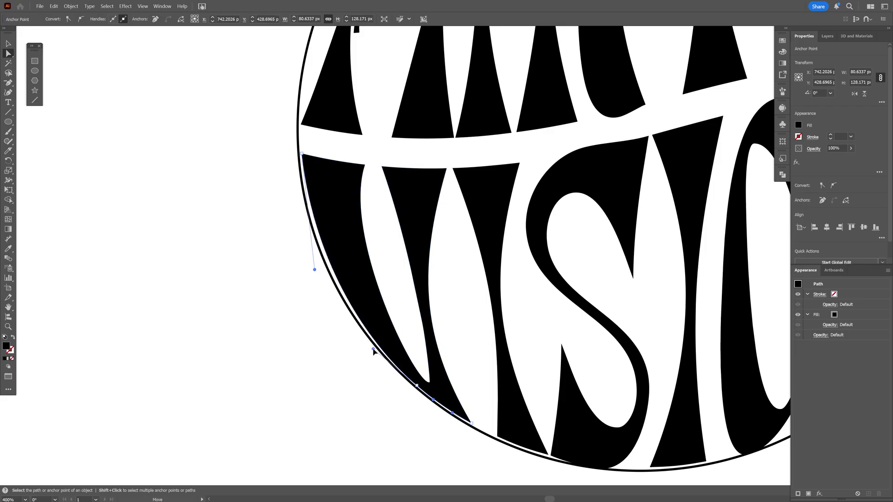
- Fit the artwork in view and remove the guide circle
key("ctrl+0")
key("v")
left_click(592, 243)
left_click_drag(575, 239, 623, 233)
key("ctrl+z")
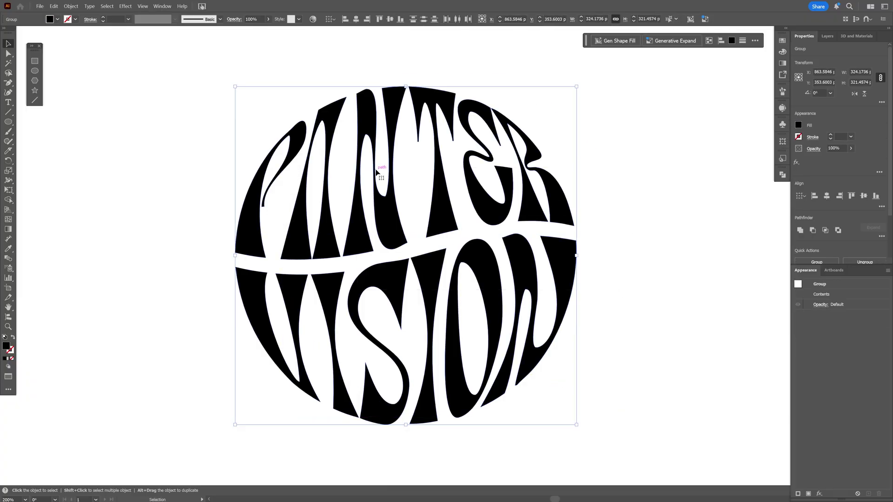
- Group all the lettering shapes and apply a 2 px Offset Path to them
right_click(376, 172)
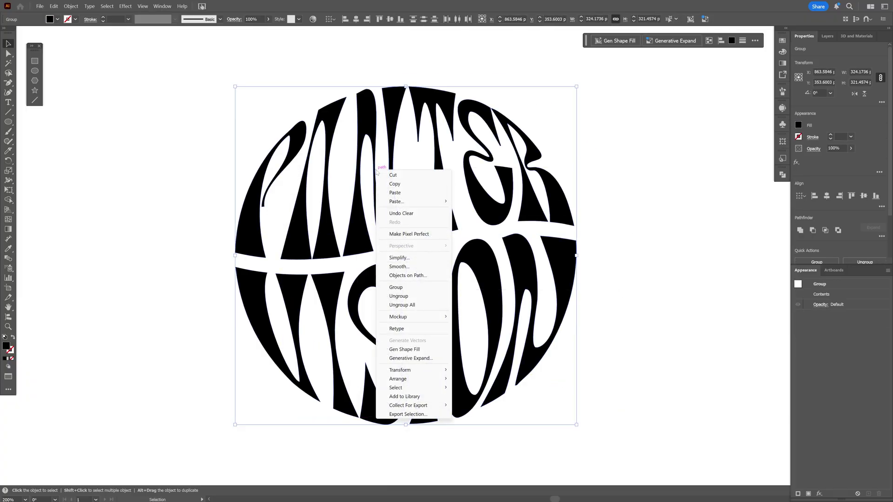
left_click(396, 288)
left_click(78, 9)
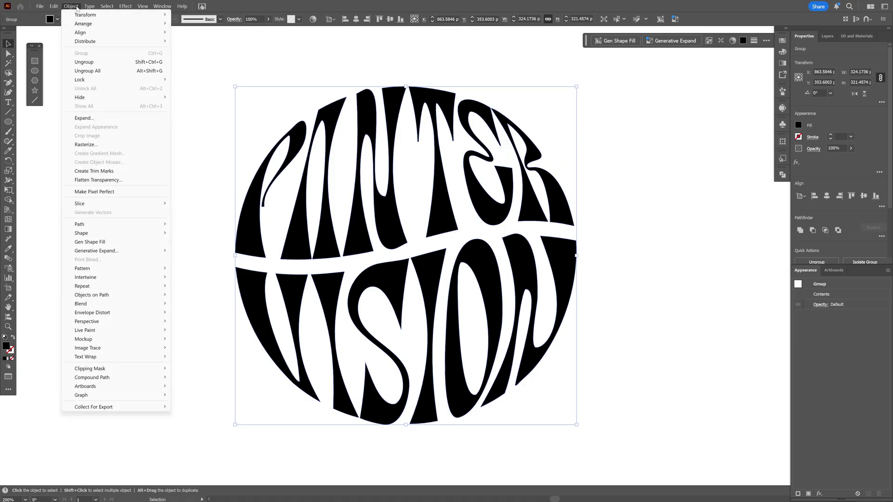
mouse_move(120, 227)
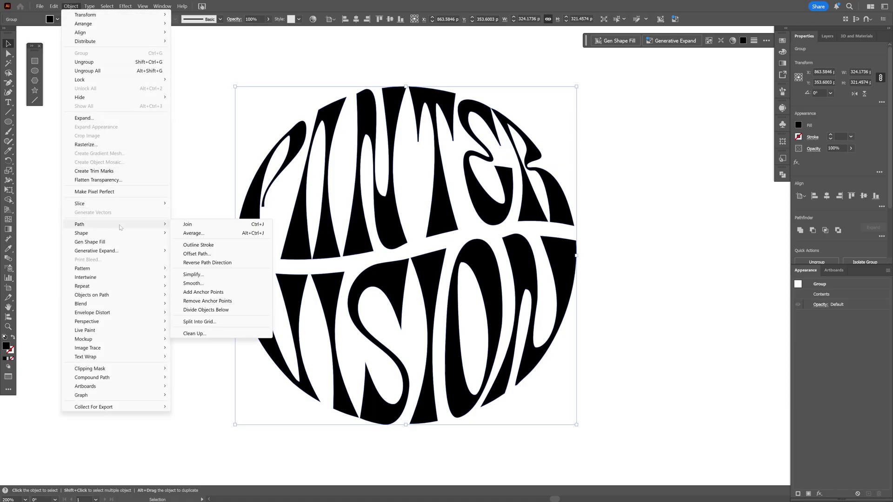
left_click(221, 255)
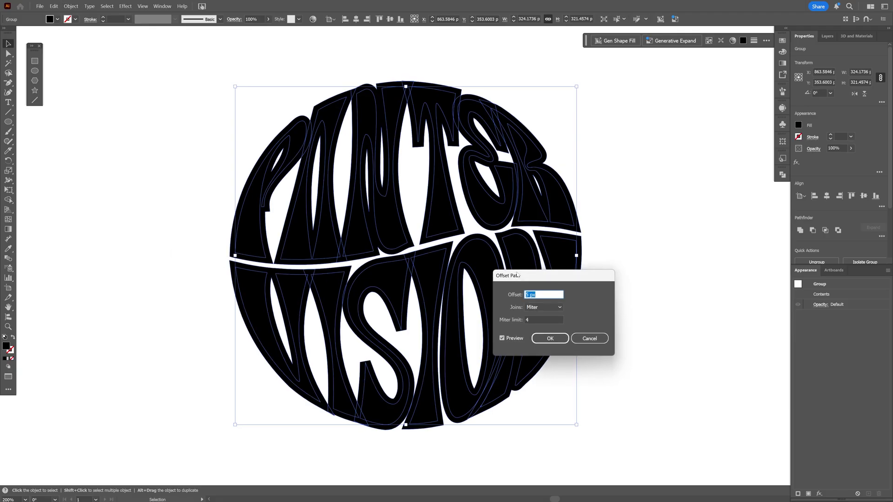
left_click_drag(517, 275, 623, 195)
key("Down")
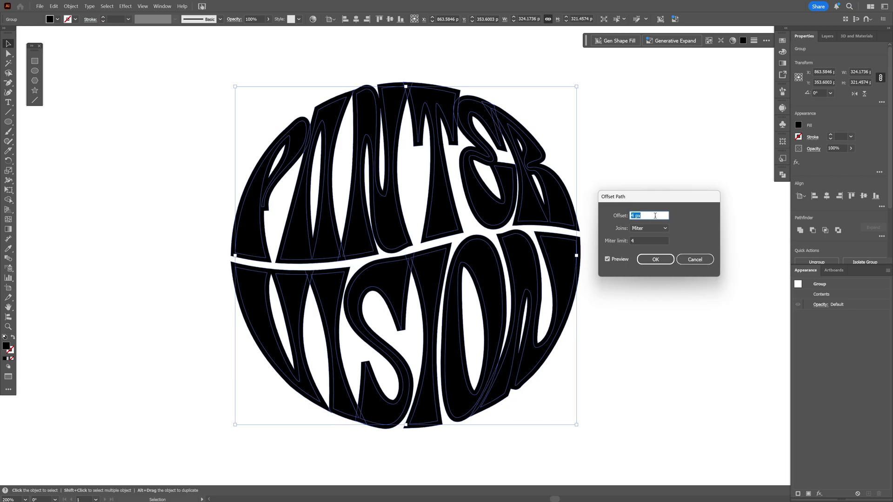
key("Down")
key("Down")
left_click(655, 260)
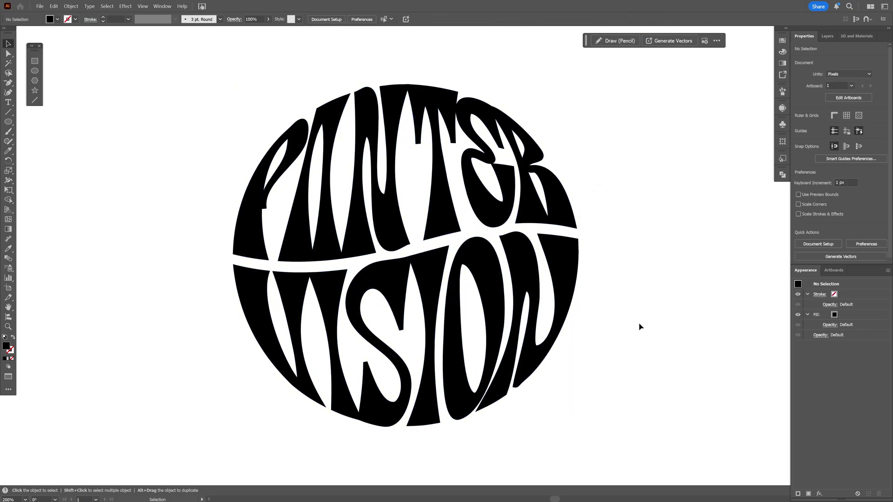
- Ungroup every piece of the offset lettering
right_click(571, 251)
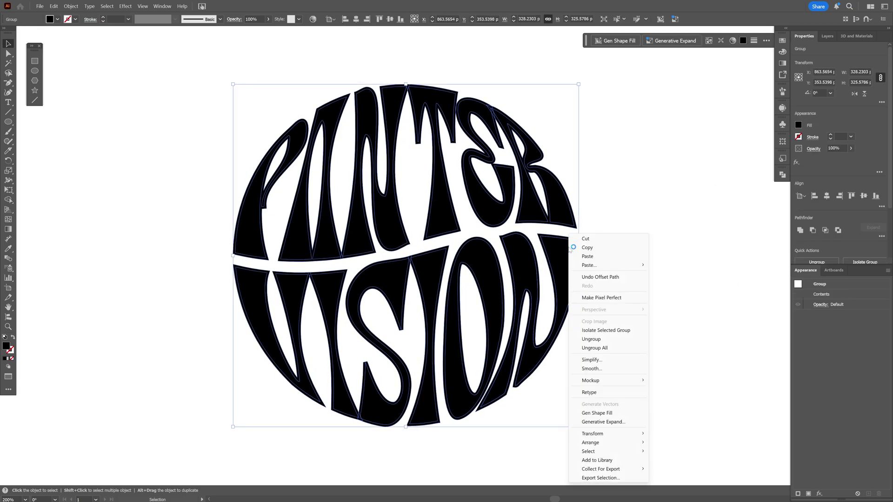
left_click(594, 348)
left_click(568, 273)
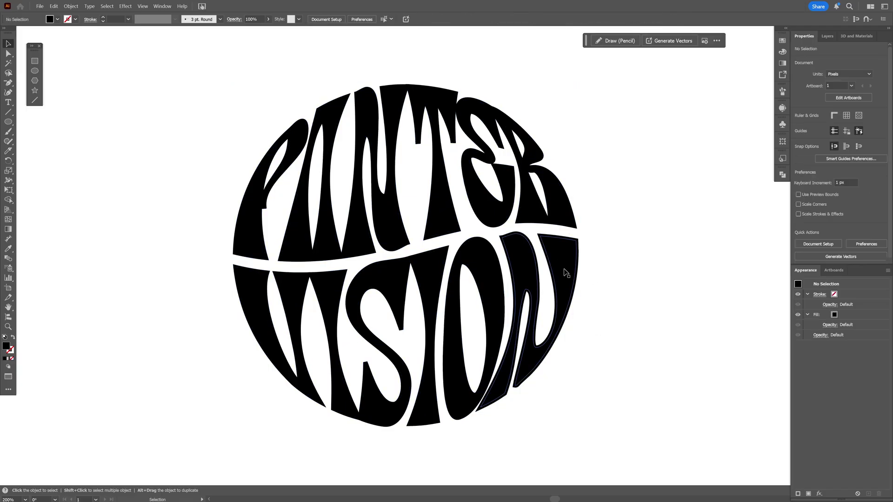
- Shift-select each letter of VISION and then PINTER
left_click(519, 258)
left_click(452, 326, "shift")
left_click(426, 325, "shift")
left_click(377, 283, "shift")
left_click(326, 335, "shift")
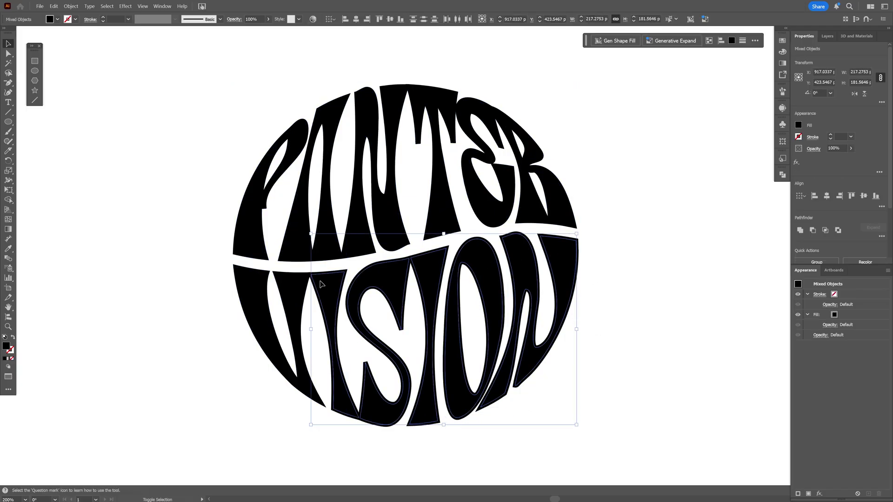
left_click(261, 303, "shift")
left_click(252, 237, "shift")
left_click(289, 235, "shift")
left_click(360, 210, "shift")
left_click(393, 210, "shift")
left_click(435, 209, "shift")
left_click(490, 199, "shift")
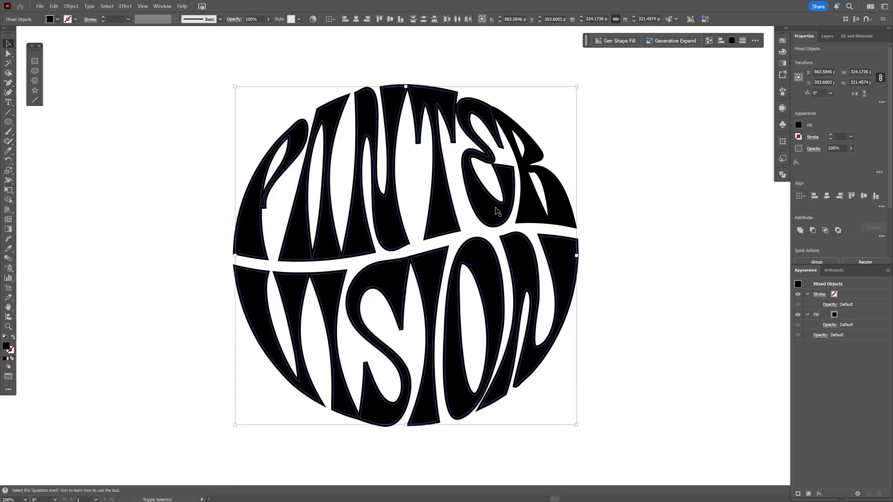
left_click(533, 215, "shift")
- Select all the lettering, group it, and unite it with Pathfinder
right_click(531, 214)
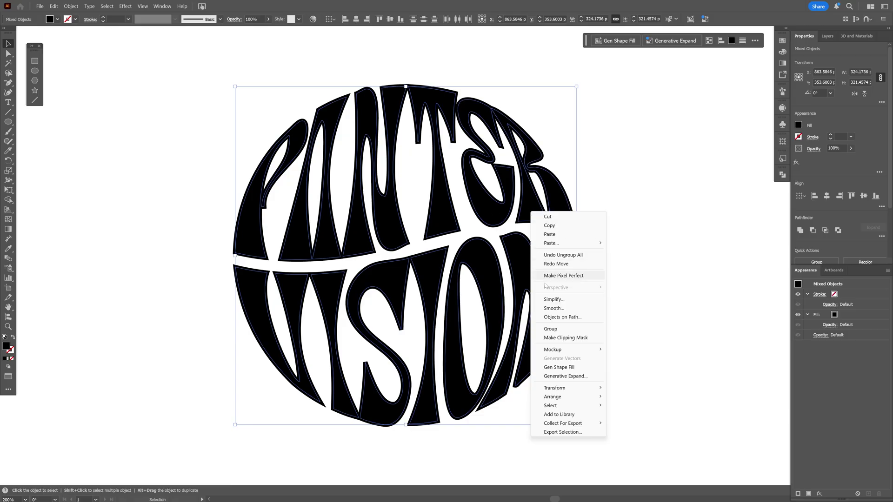
left_click(551, 328)
left_click(611, 371)
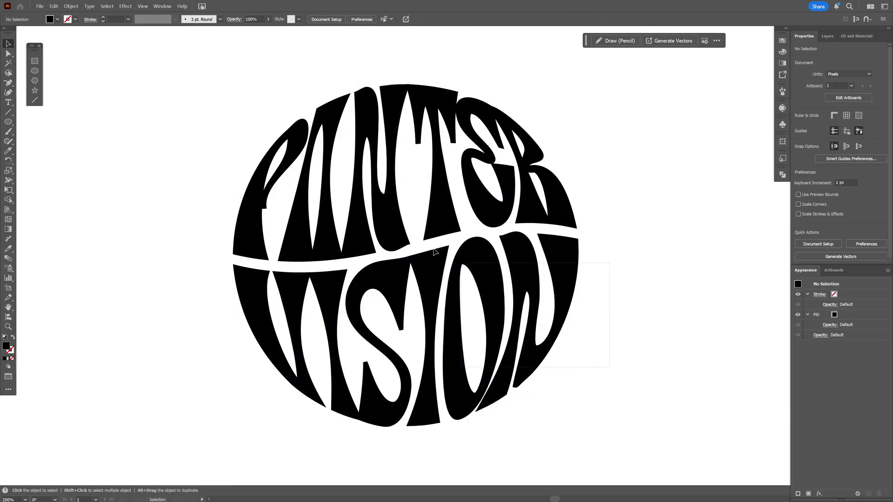
key("ctrl+a")
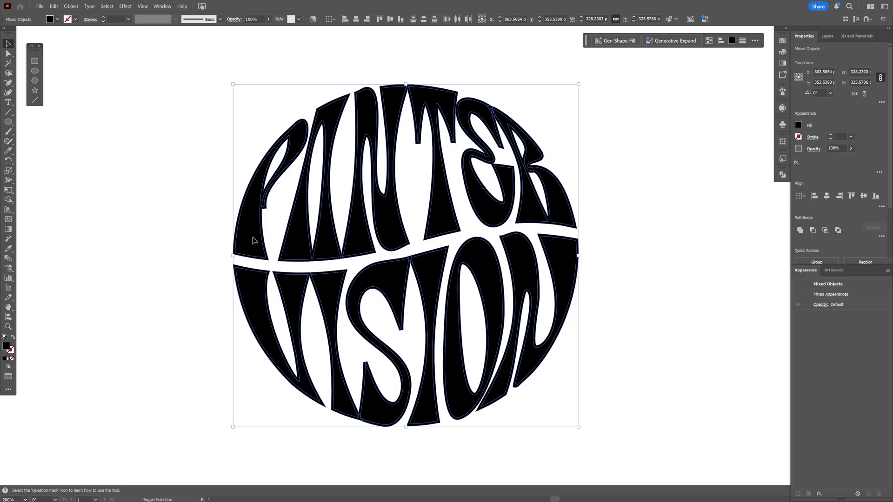
key("ctrl+g")
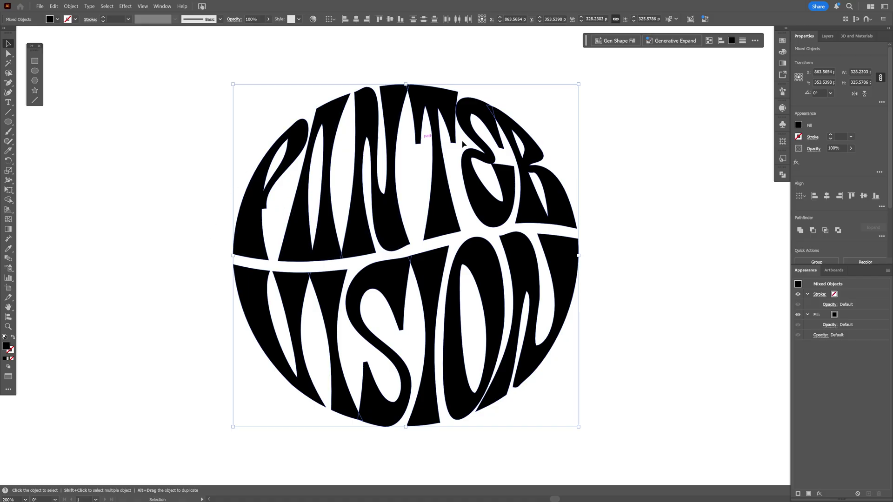
left_click(800, 231)
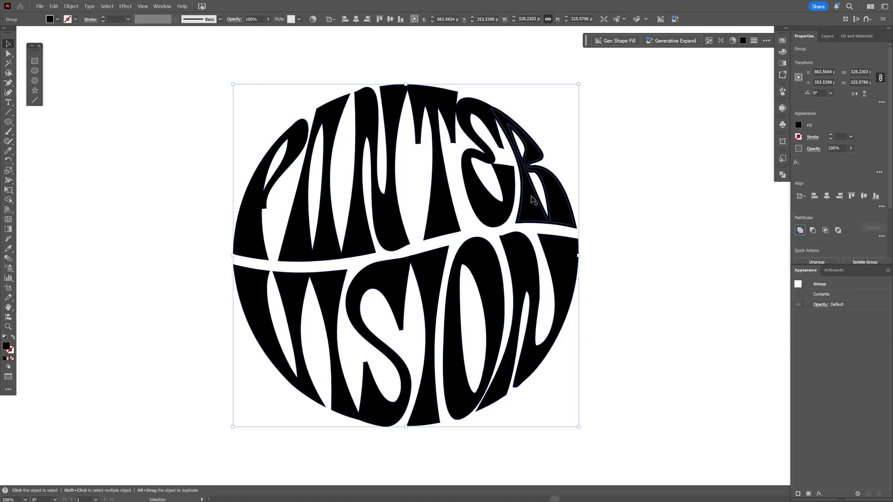
- Fill the merged lettering with a light grey swatch and reselect the lettering group
left_click(784, 41)
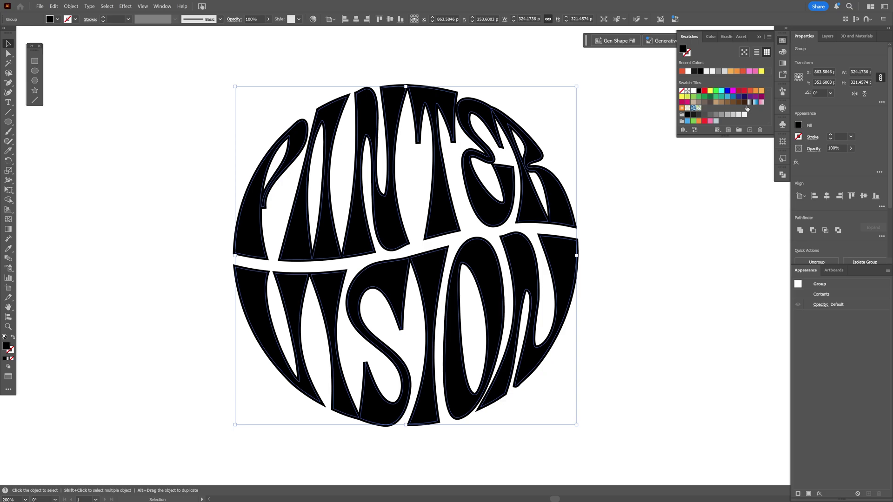
left_click(747, 104)
left_click(664, 165)
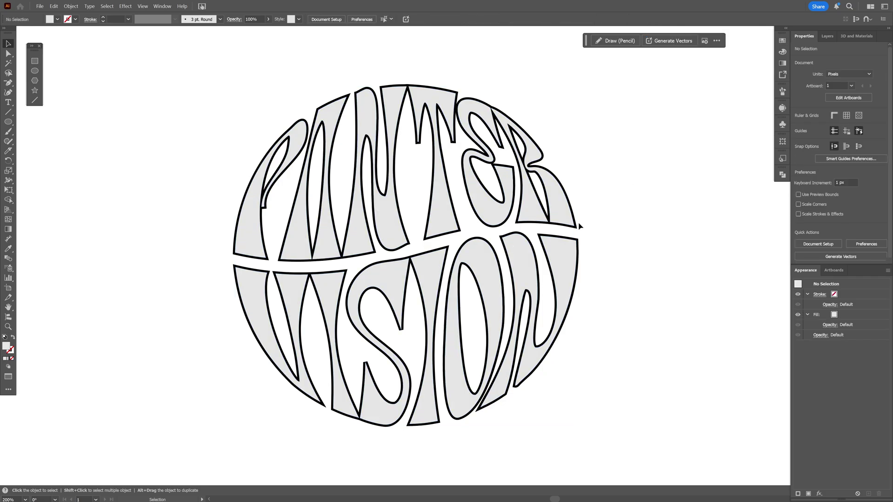
left_click(578, 227)
key("a")
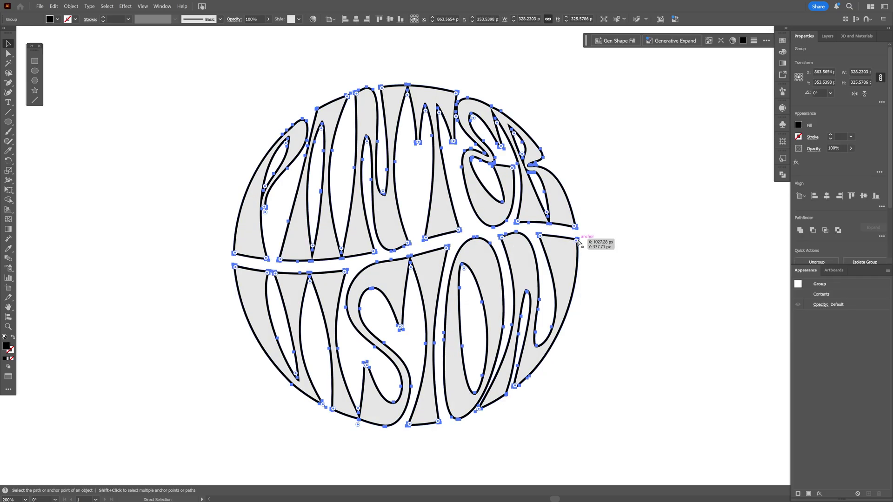
key("v")
left_click(54, 7)
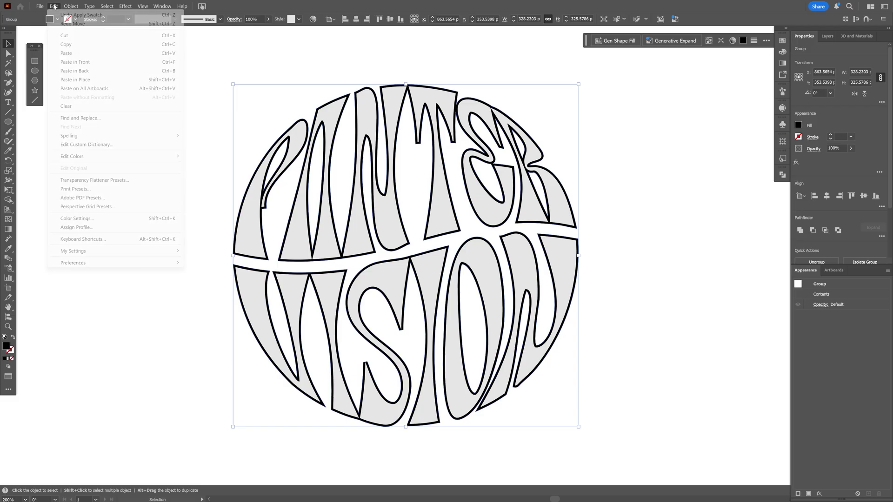
- Paste a copy in back, shrink it toward the centre, and select it with the large lettering
left_click(80, 72)
left_click_drag(578, 255, 451, 249)
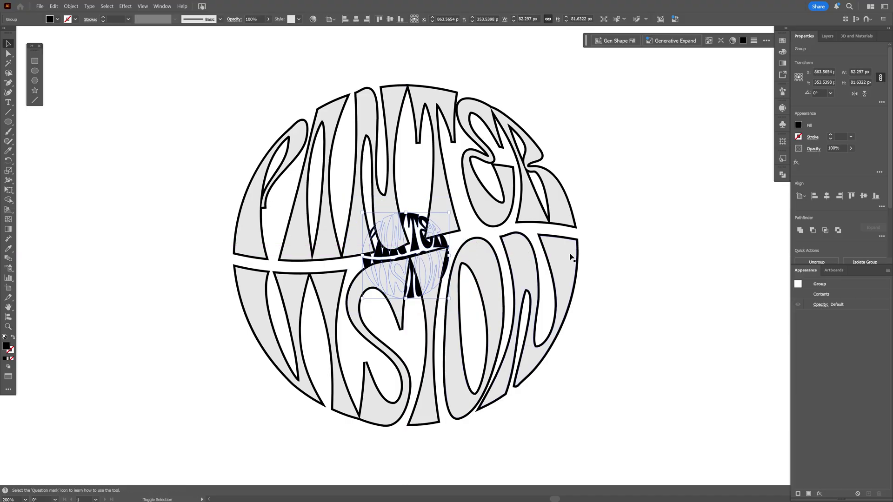
left_click(577, 231, "shift")
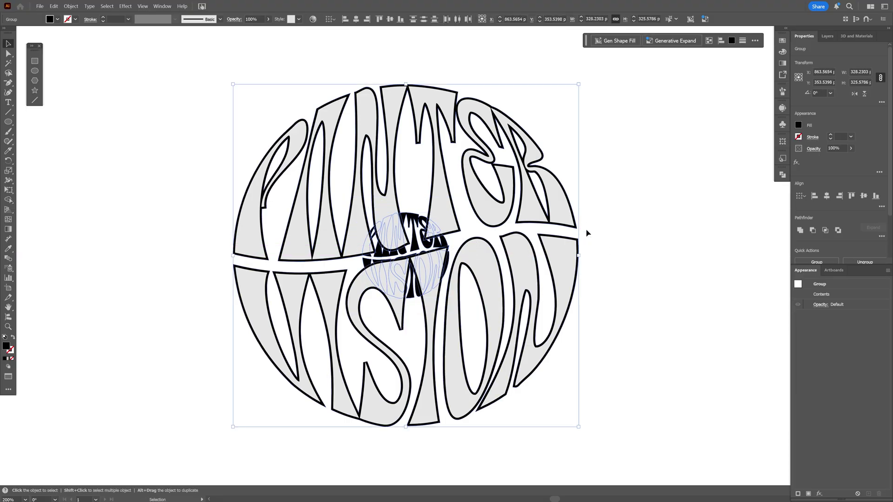
left_click(71, 6)
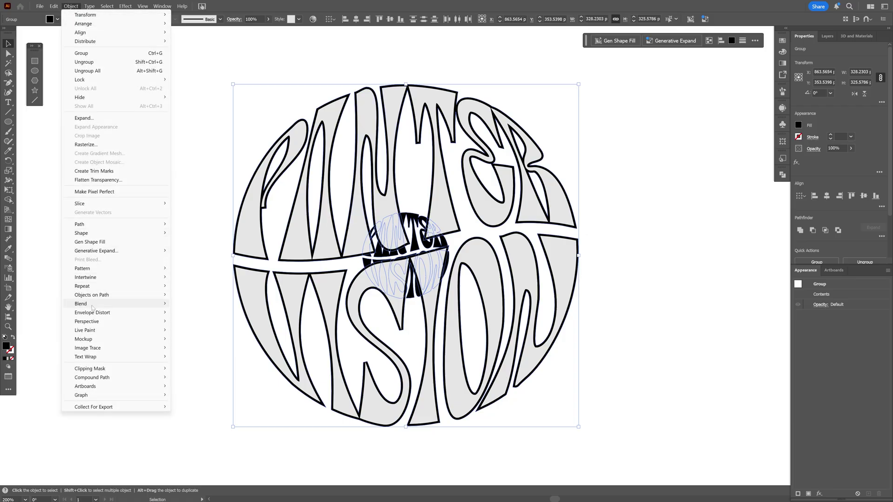
- Blend the small copy with the large lettering using 156 specified steps
mouse_move(95, 308)
left_click(189, 303)
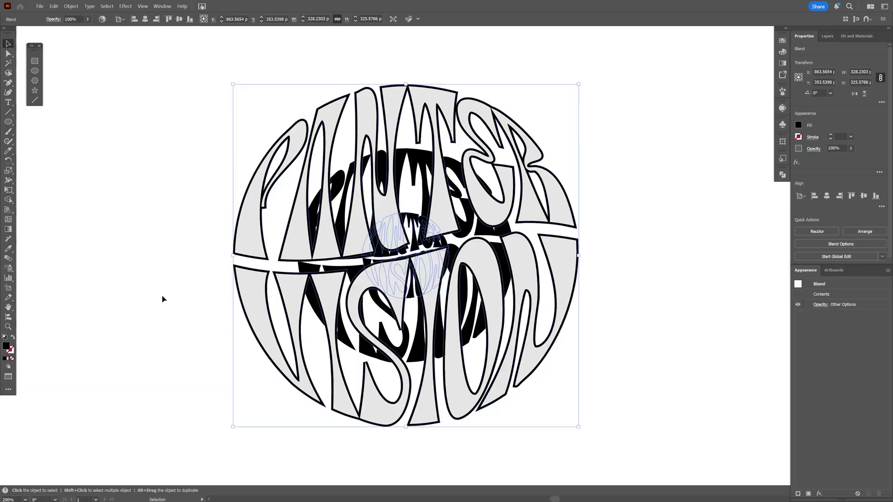
double_click(9, 259)
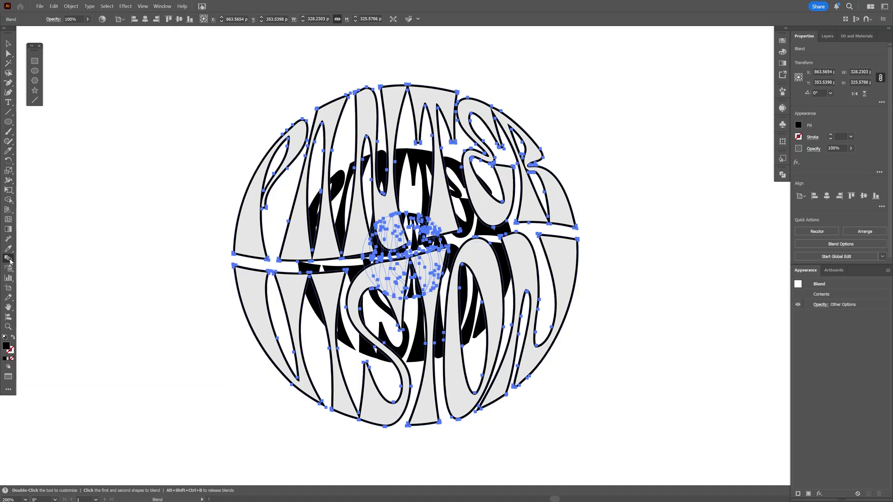
left_click(665, 244)
left_click(659, 261)
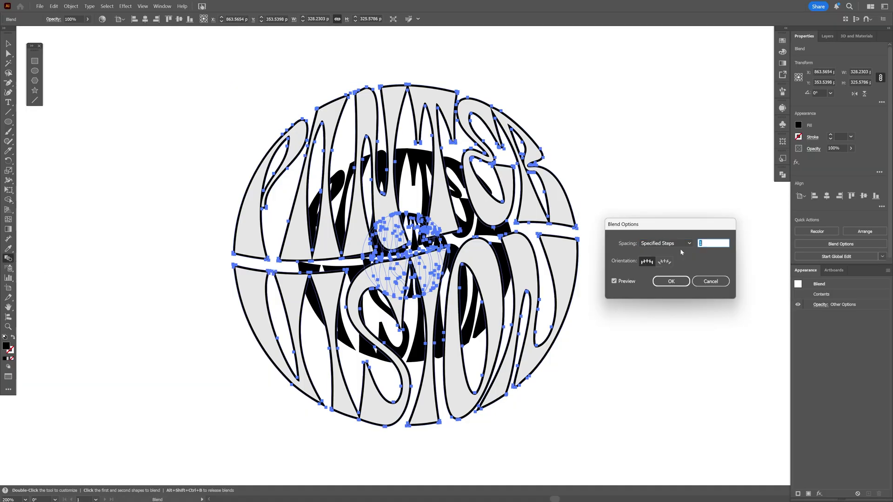
left_click(671, 282)
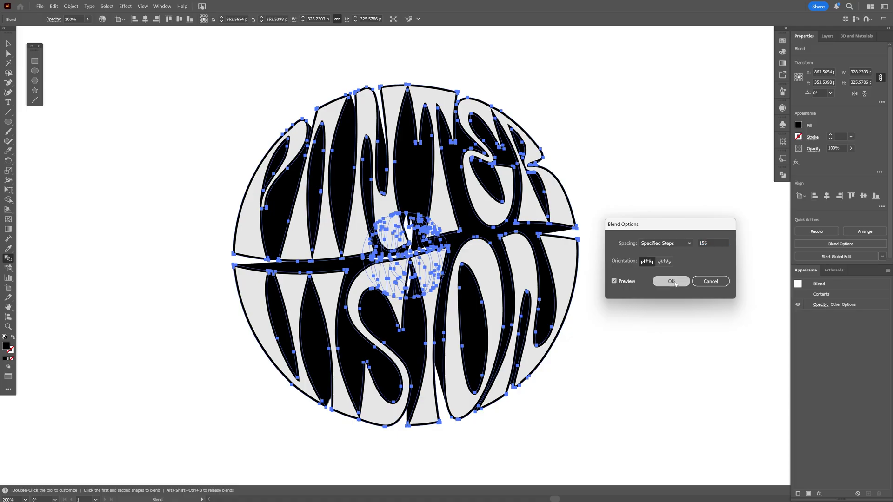
- Shift the small central copy about 12 px down-left inside the blend
key("v")
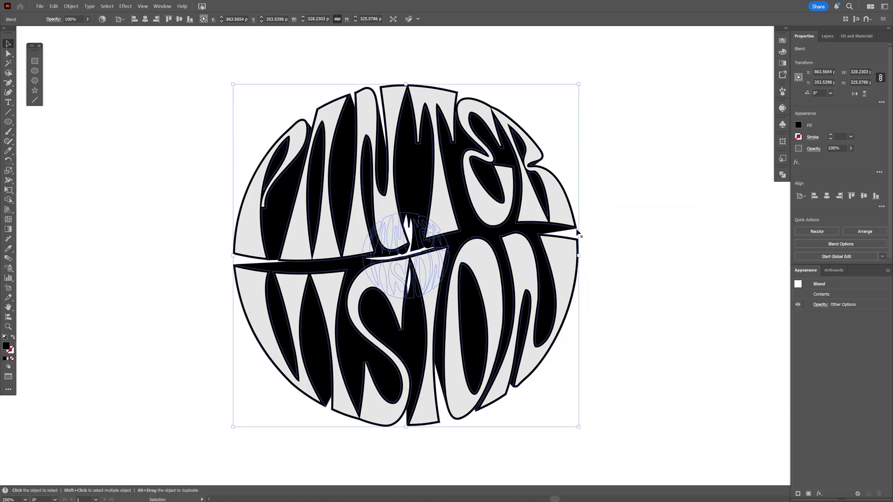
double_click(416, 219)
mouse_move(416, 222)
left_mouse_down()
mouse_move(421, 235)
mouse_move(395, 255)
mouse_move(448, 239)
mouse_move(406, 204)
mouse_move(437, 243)
mouse_move(421, 225)
mouse_move(430, 237)
mouse_move(417, 234)
left_mouse_up()
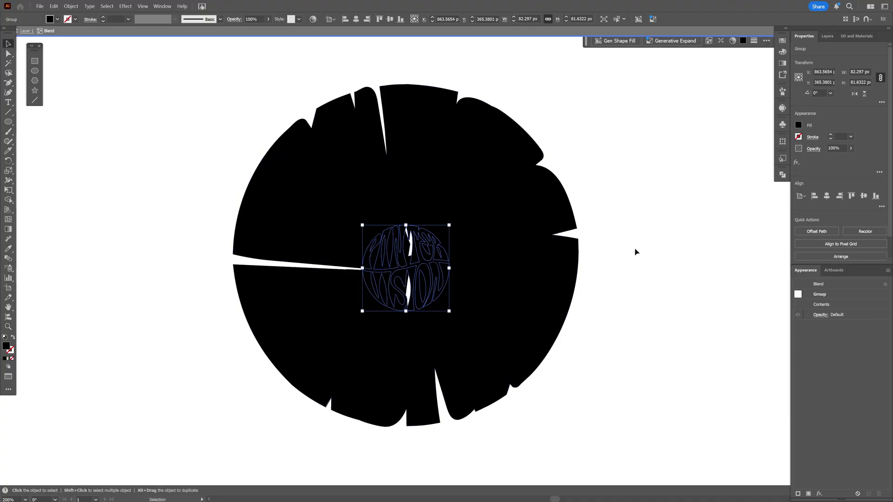
- Draw a rectangle over the emblem's centre and send it to the back, behind the lettering
left_click(653, 248)
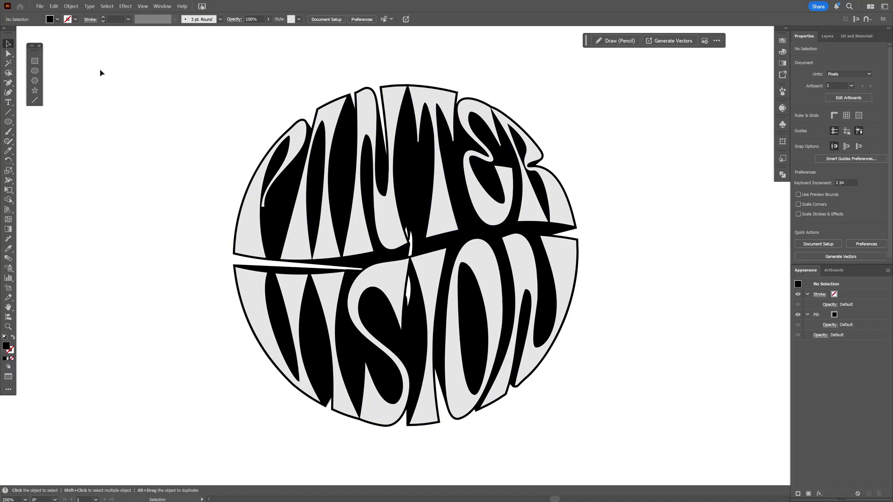
left_click(35, 61)
left_click_drag(383, 209, 448, 341)
key("v")
right_click(431, 298)
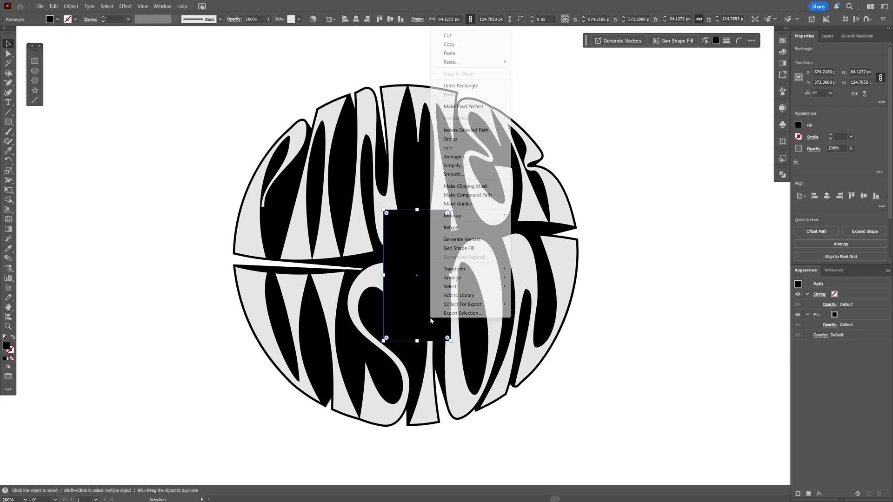
mouse_move(474, 279)
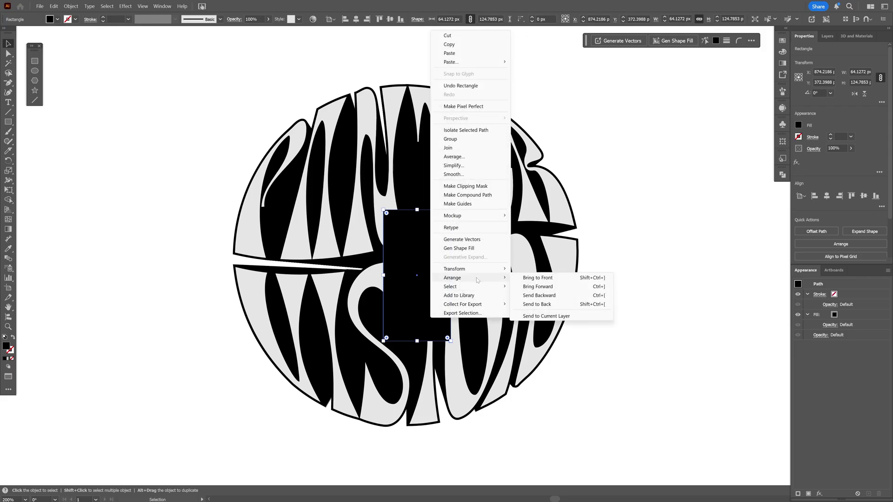
left_click(554, 304)
left_click(620, 273)
scroll(620, 273, "down", 1)
left_click_drag(620, 273, 597, 265)
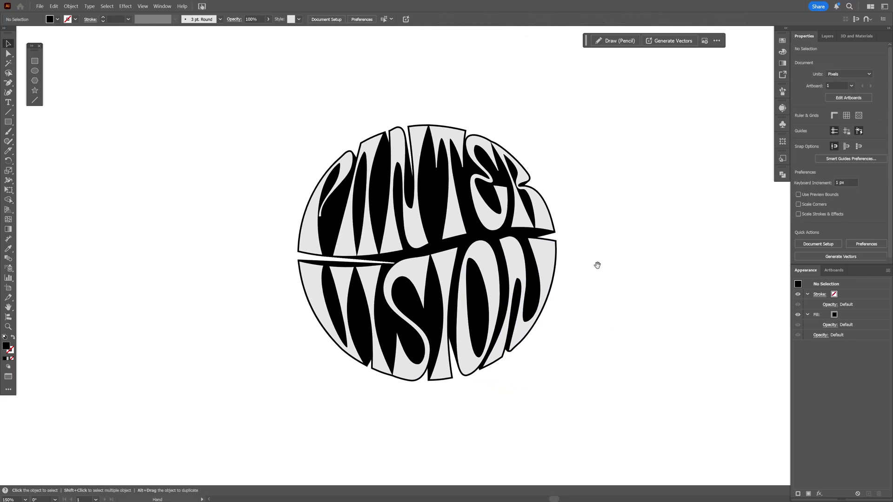